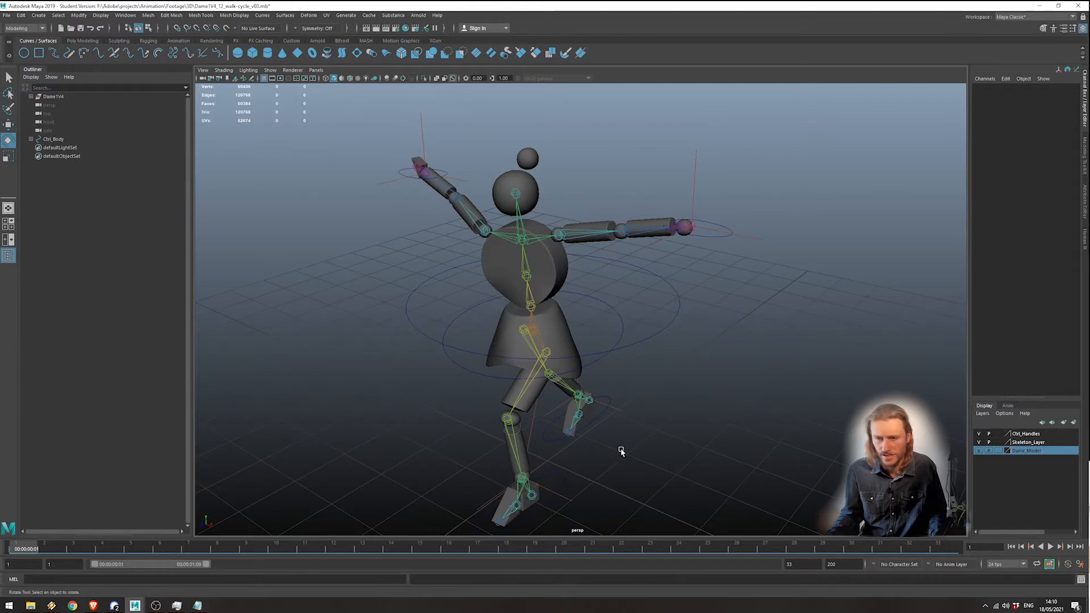
alt+drag(621, 452, 508, 487)
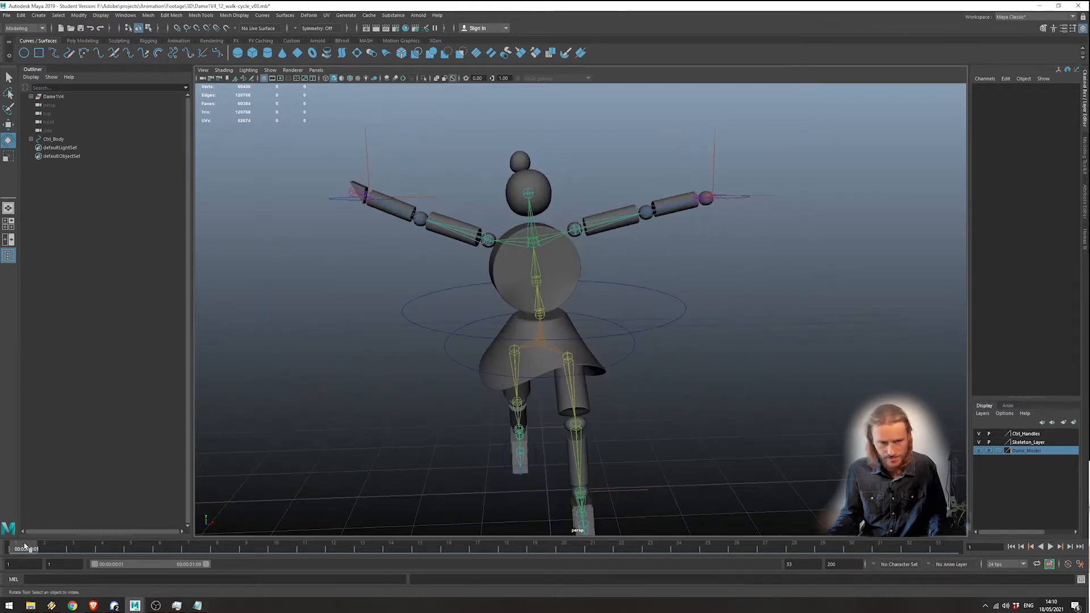
alt+drag(643, 357, 680, 309)
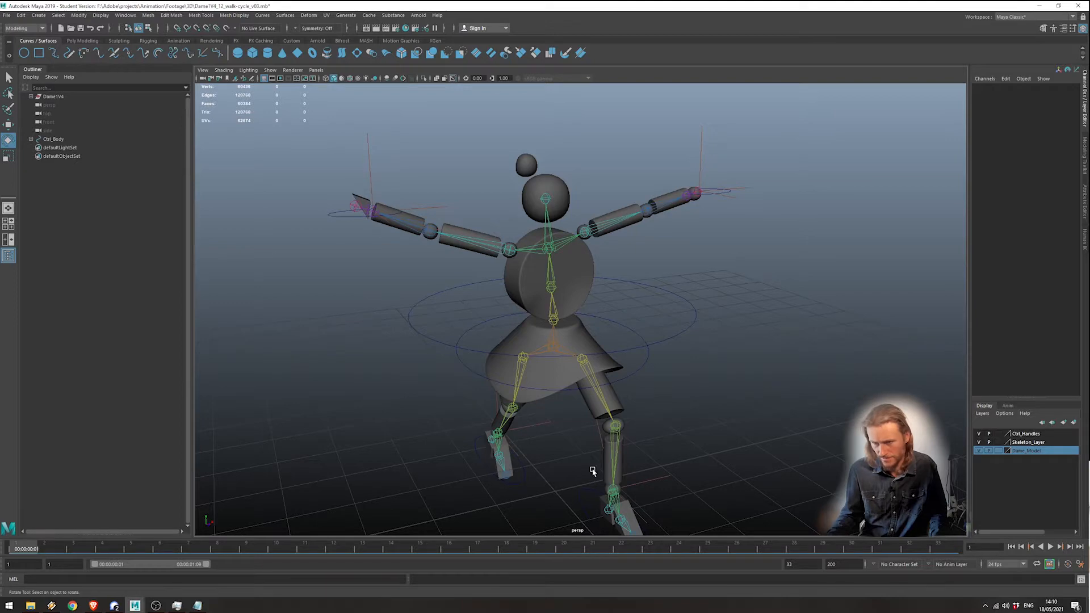
alt+drag(557, 357, 571, 288)
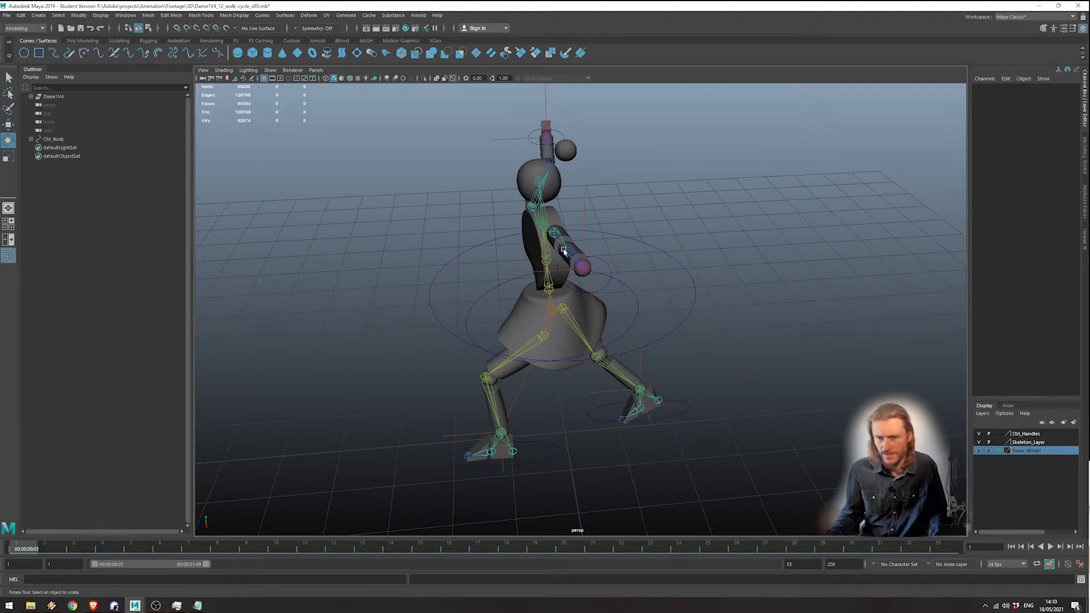
alt+drag(563, 250, 562, 271)
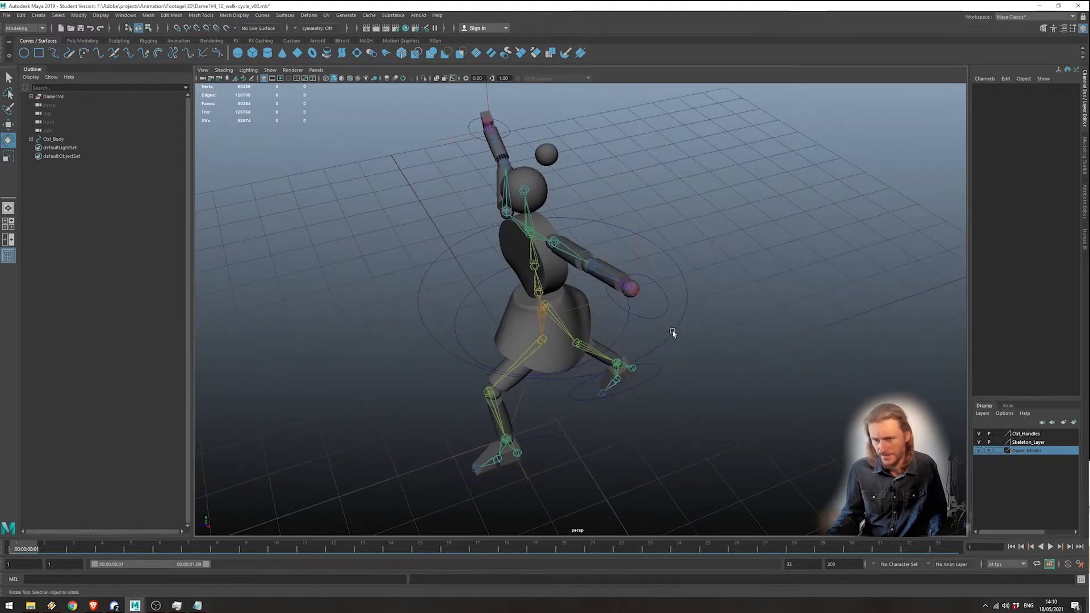
alt+drag(669, 333, 658, 323)
alt+drag(643, 452, 661, 335)
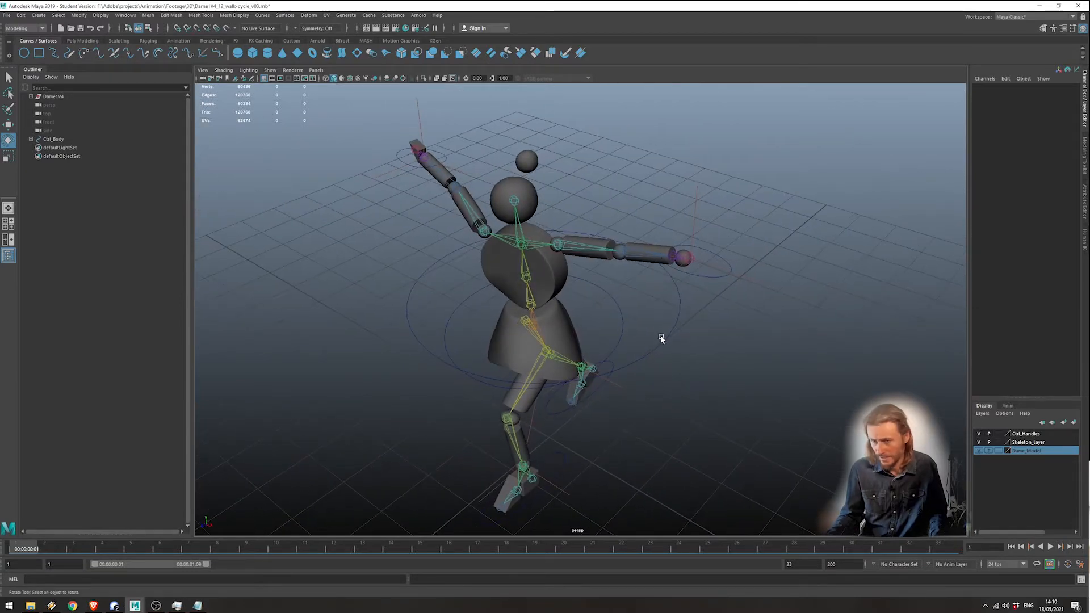
Lower the left arm control Ctrl_Arm_L at frame 1 to about -1.28 in Translate Y and -0.29 in Translate Z.
click(727, 261)
alt+drag(727, 261, 679, 248)
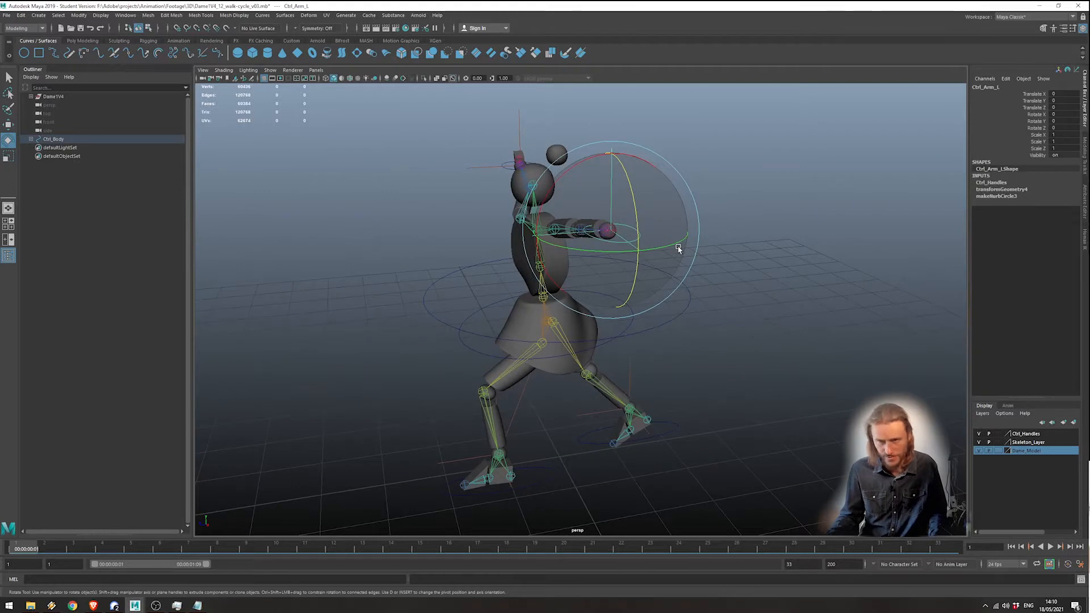
key(w)
drag(612, 150, 575, 367)
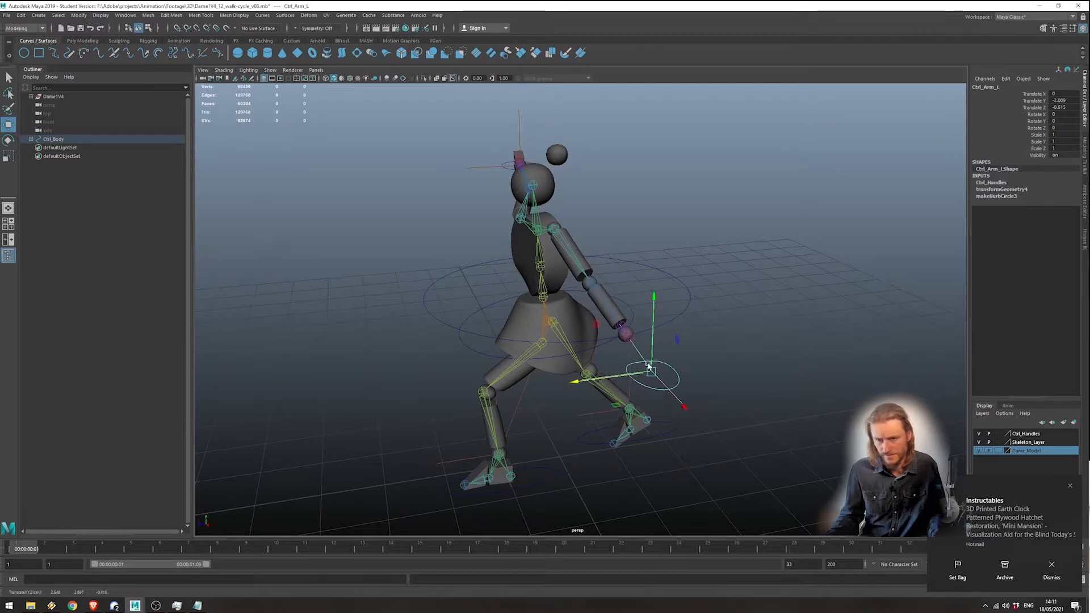
drag(651, 361, 585, 325)
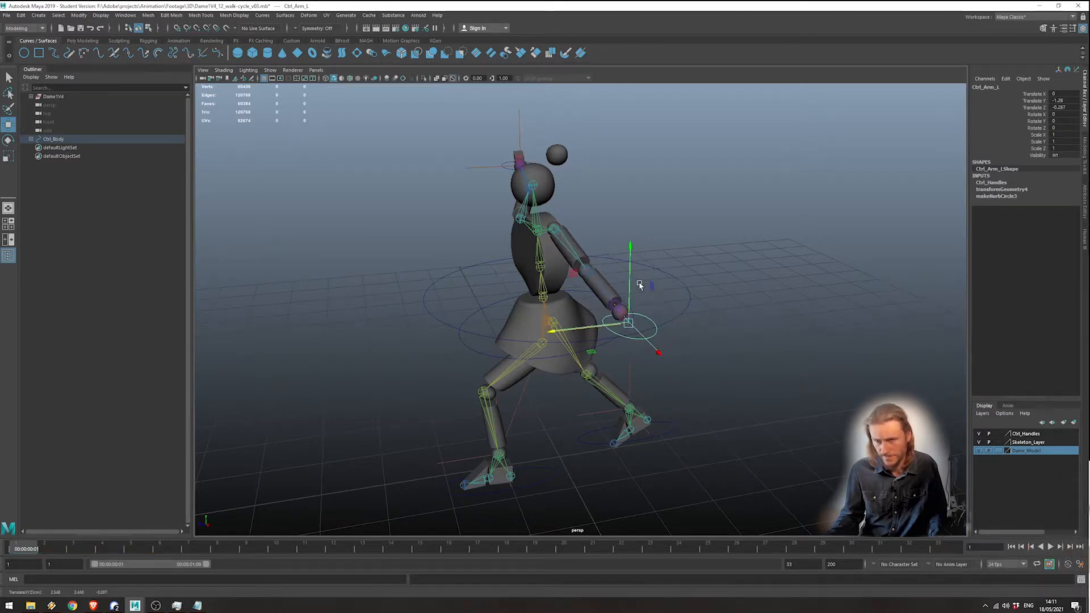
drag(629, 254, 677, 387)
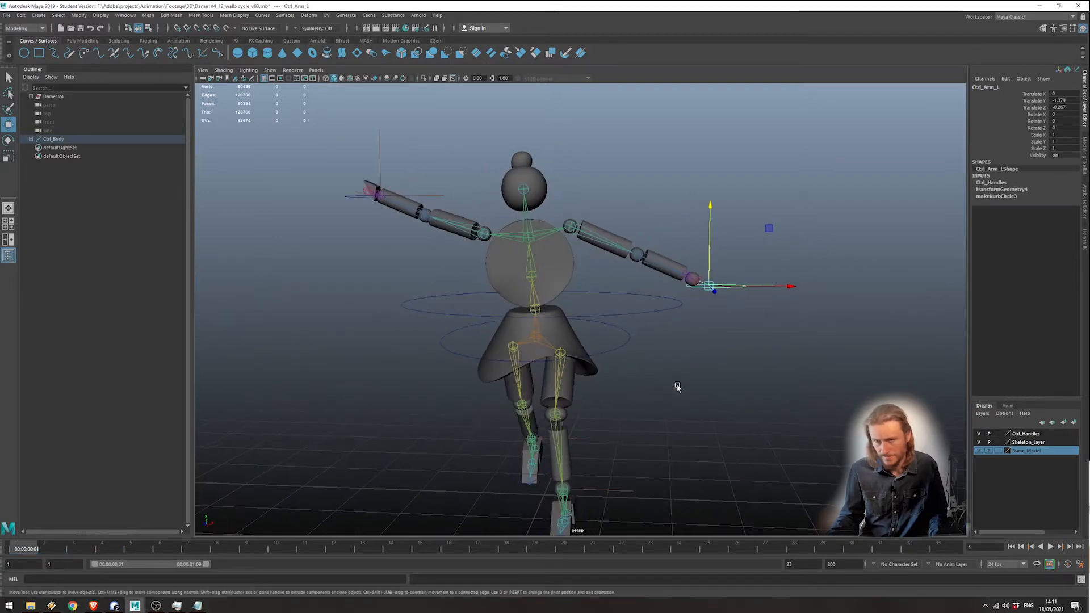
Bring the left hand down beside the skirt by moving Ctrl_Arm_L to about -1.465 in Translate X and -2.103 in Translate Y.
drag(773, 298, 724, 305)
drag(650, 236, 650, 267)
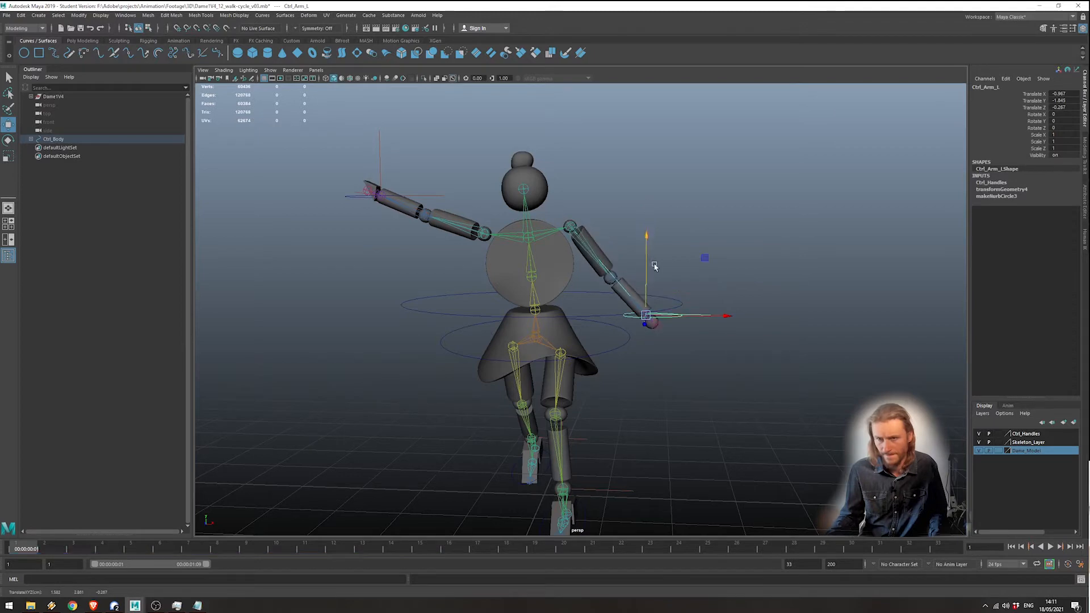
drag(732, 321, 591, 365)
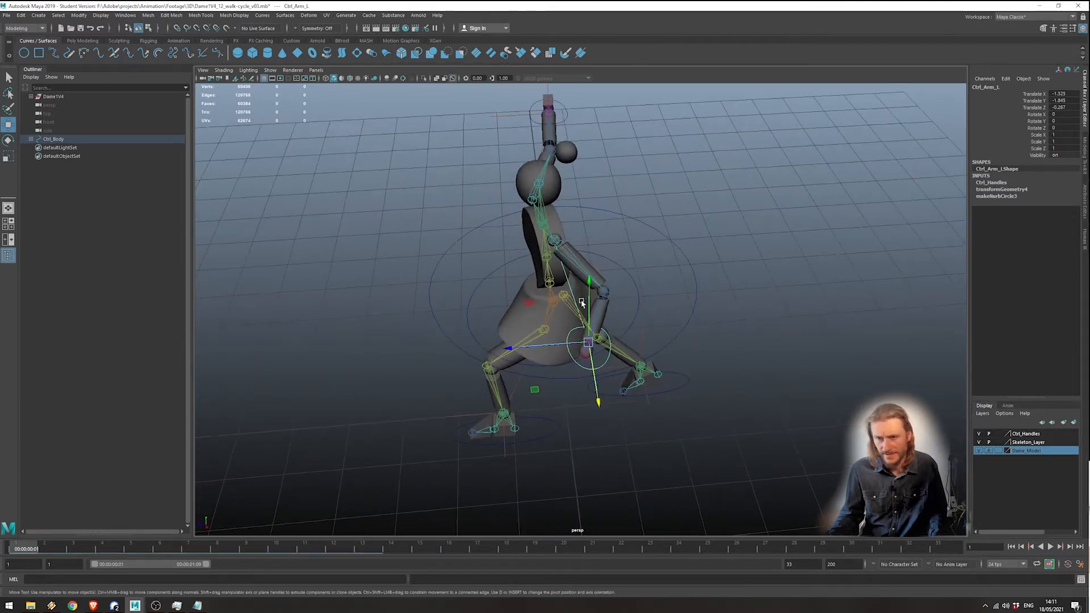
drag(589, 293, 589, 307)
drag(542, 356, 545, 356)
Try swinging the left arm control forward to about 0.475 in Translate Z.
alt+drag(545, 356, 670, 359)
scroll(694, 321, up, 4)
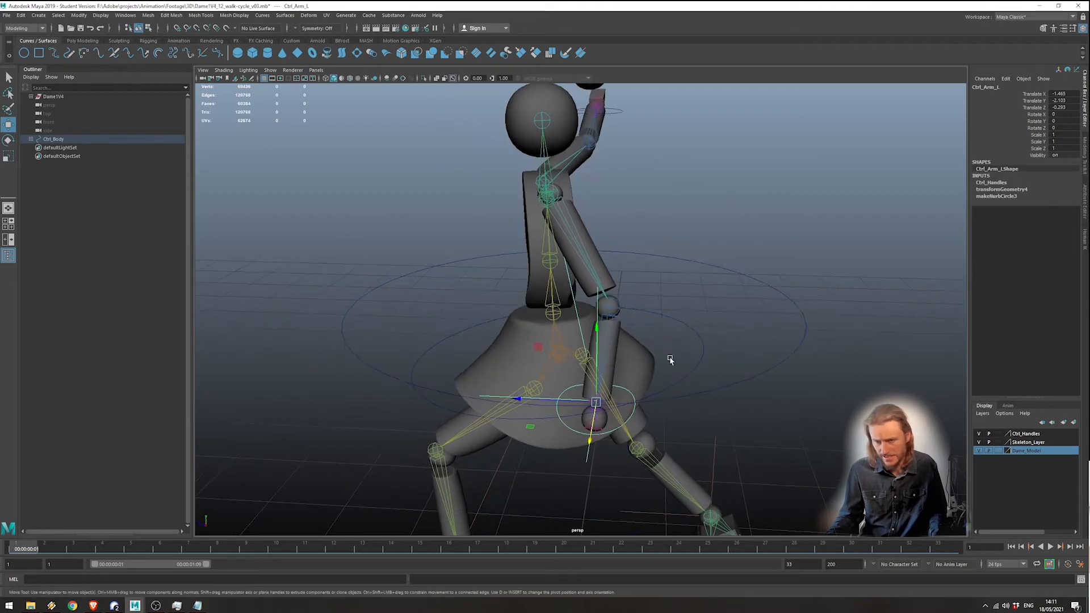
alt+middle_drag(669, 360, 676, 341)
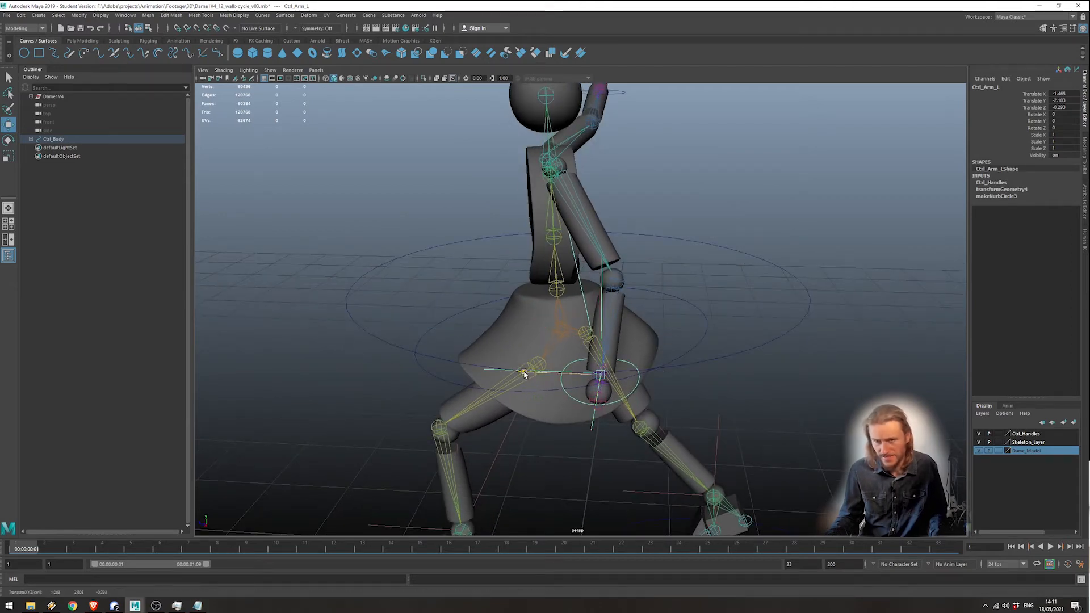
drag(521, 372, 496, 385)
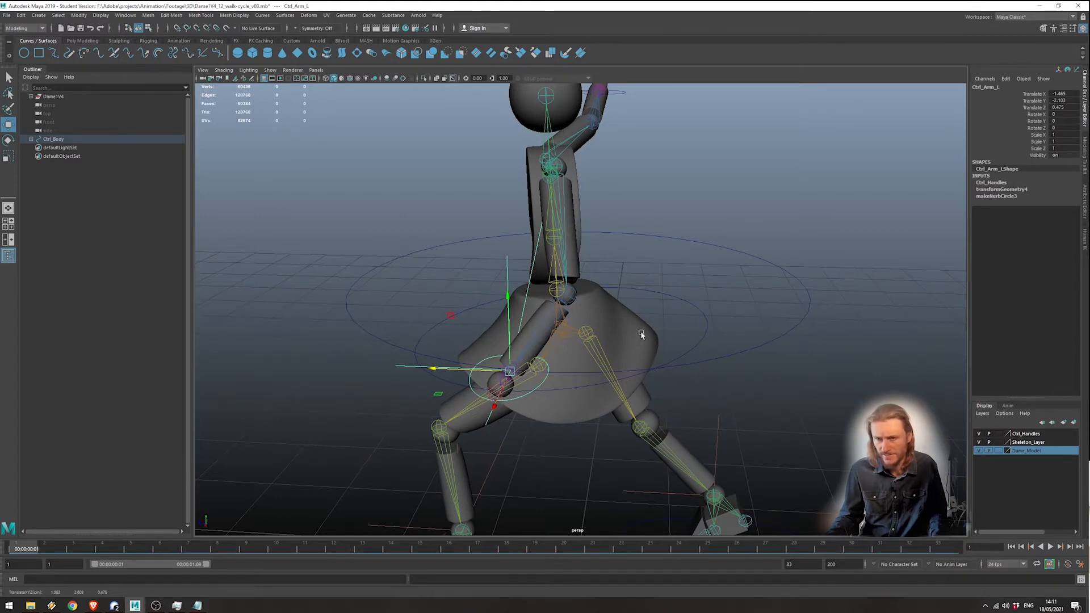
alt+middle_drag(641, 334, 683, 330)
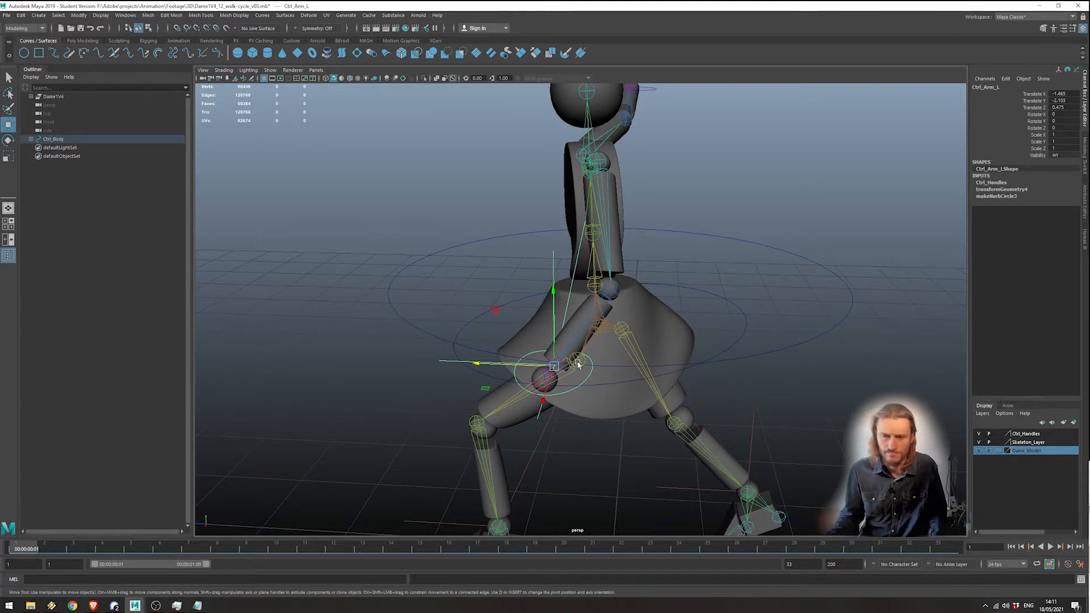
Swing the left arm control back behind the hip to about -0.541 in Translate Z.
drag(492, 369, 574, 358)
alt+drag(665, 295, 670, 377)
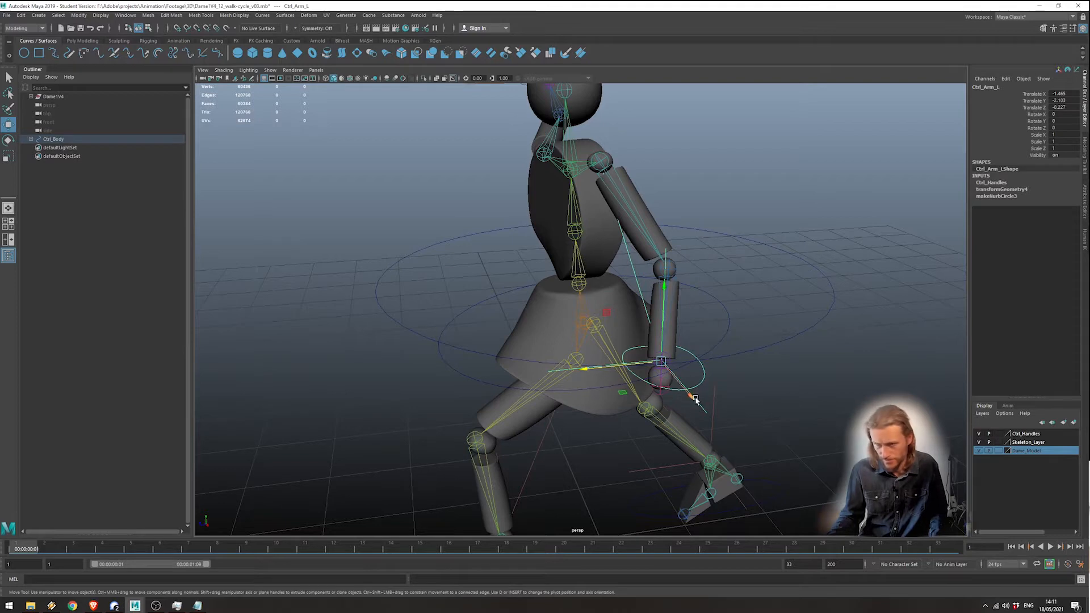
drag(602, 368, 627, 367)
alt+drag(792, 411, 768, 370)
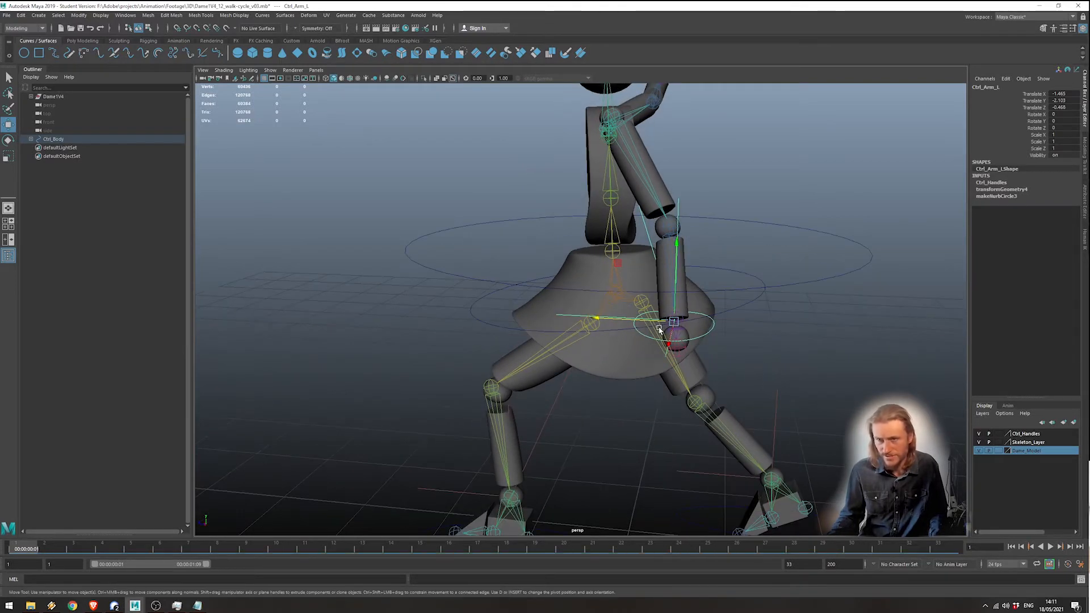
alt+drag(659, 331, 723, 360)
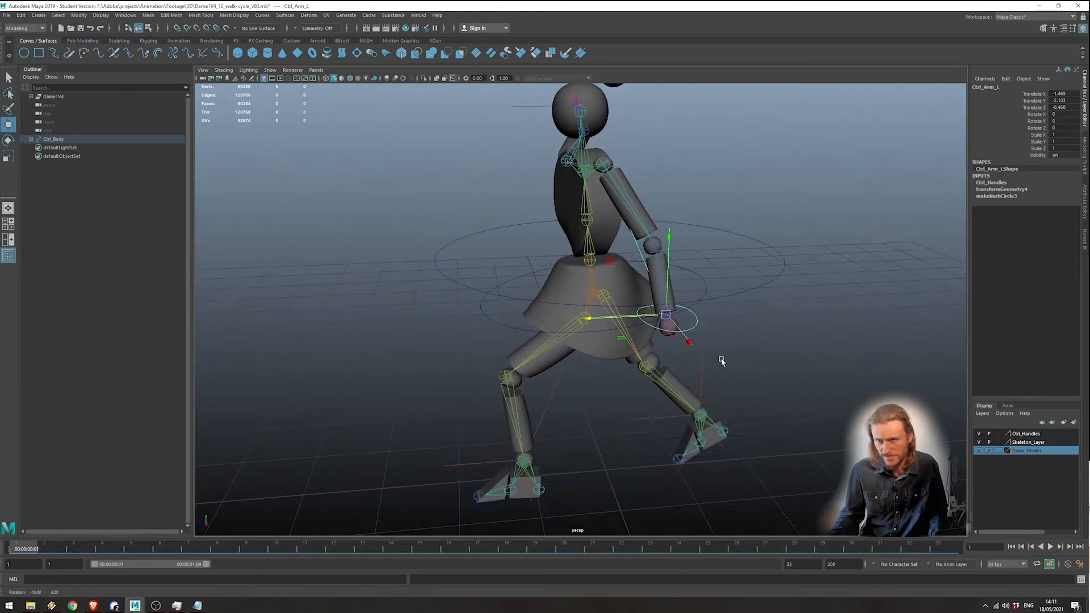
alt+drag(669, 325, 591, 334)
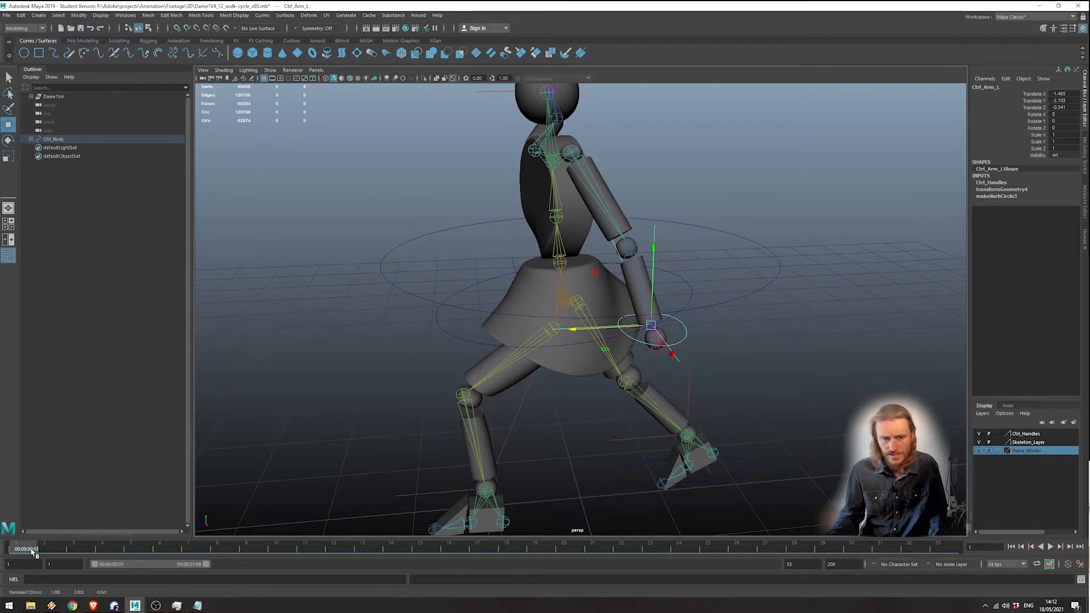
Key the Translate X, Y and Z channels of Ctrl_Arm_L at frame 1.
alt+drag(543, 363, 608, 360)
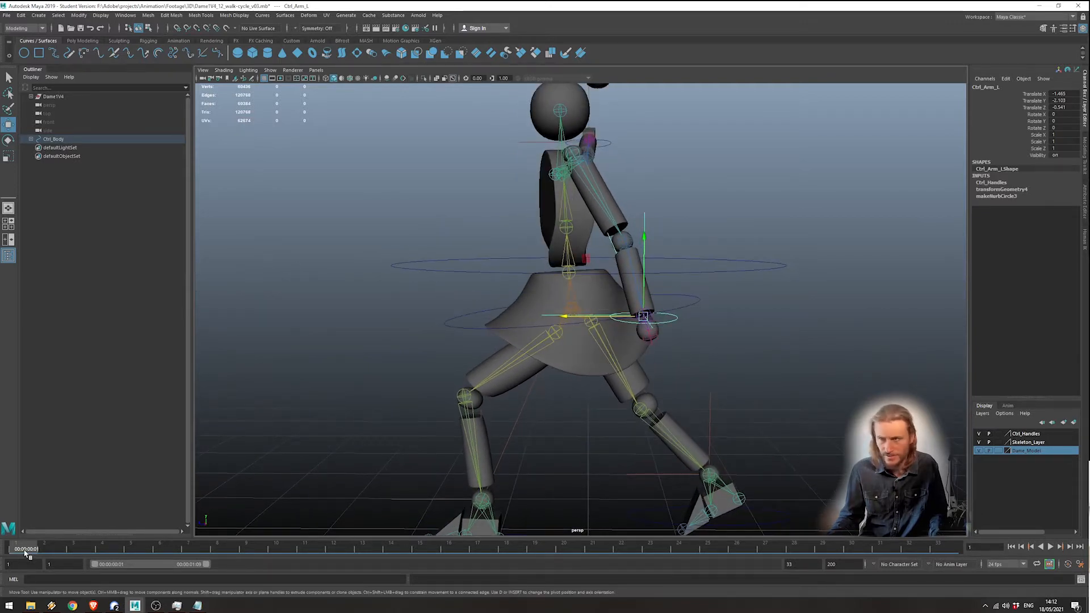
drag(1041, 95, 1039, 107)
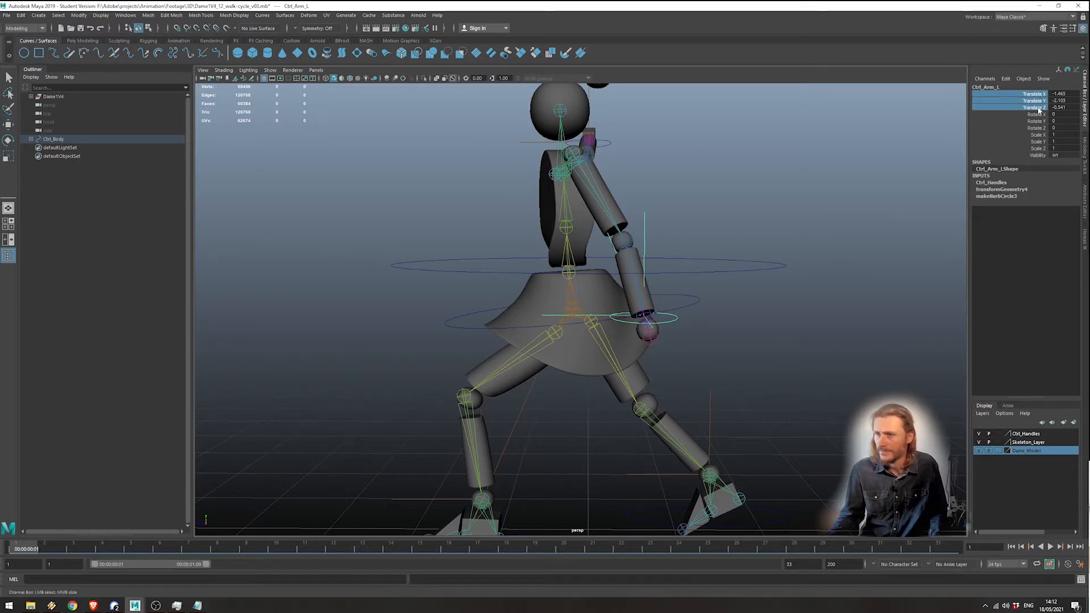
right_click(1039, 108)
click(1021, 123)
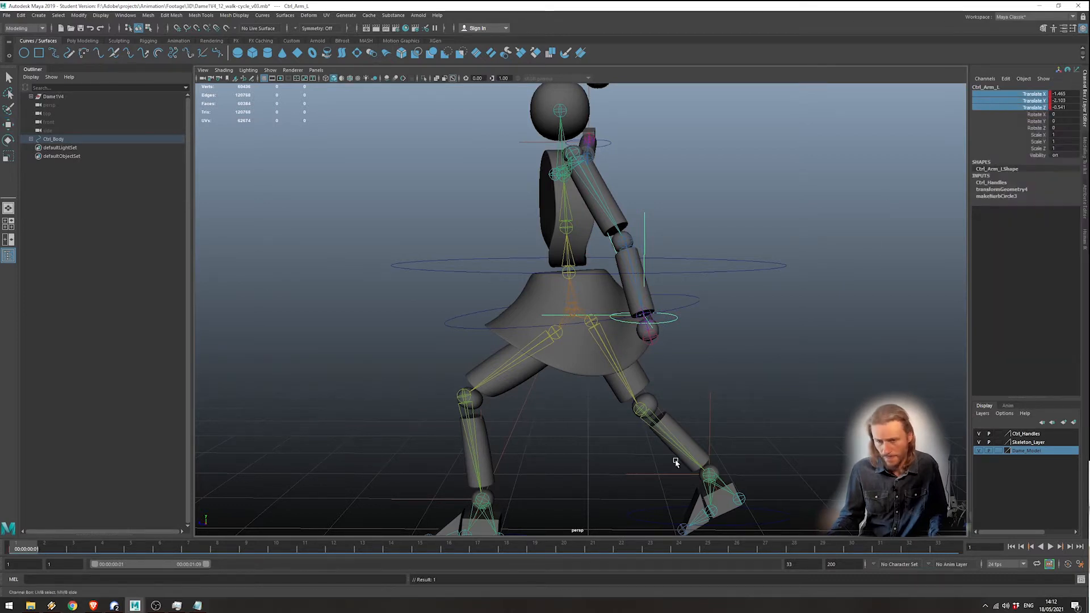
Key the same Translate X, Y and Z values of Ctrl_Arm_L at frame 33 to close the loop.
click(943, 549)
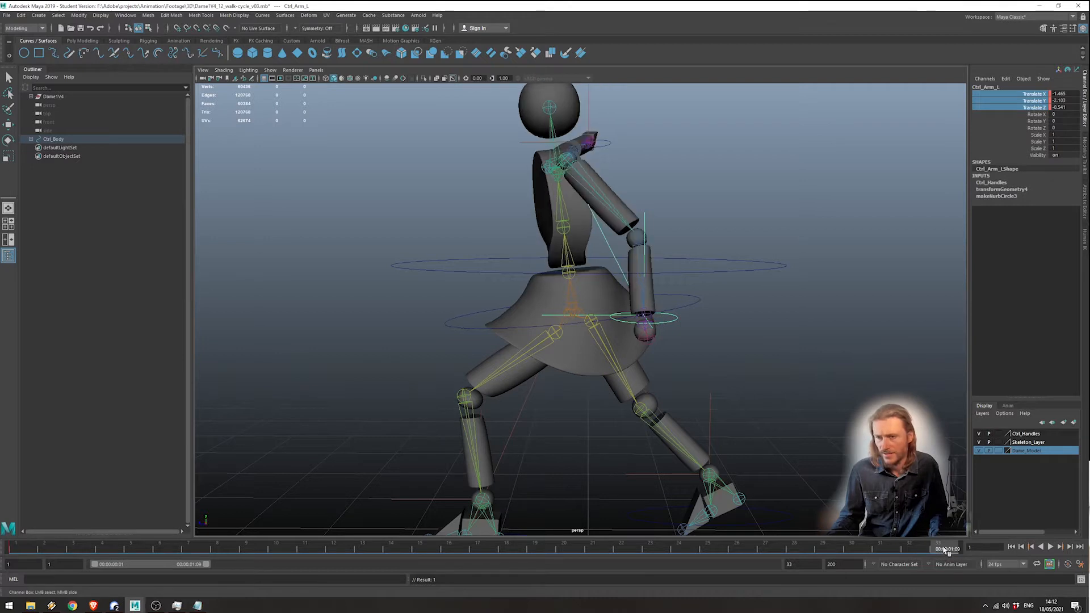
right_click(1036, 100)
click(1022, 115)
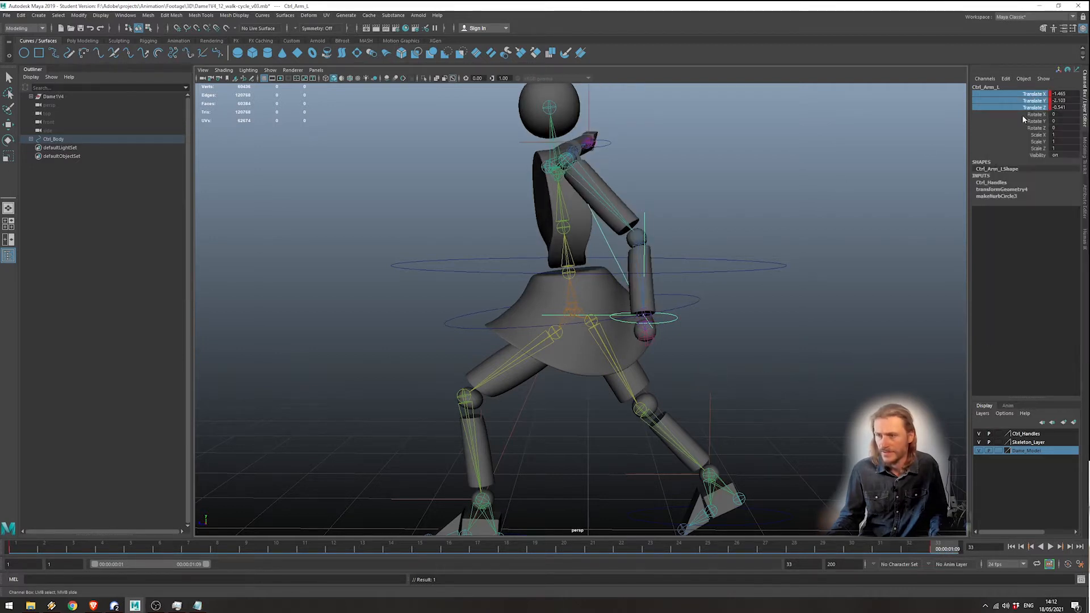
At frame 17, swing the left arm control forward in front of the body to about 1.44 in Translate Z.
key(alt+v)
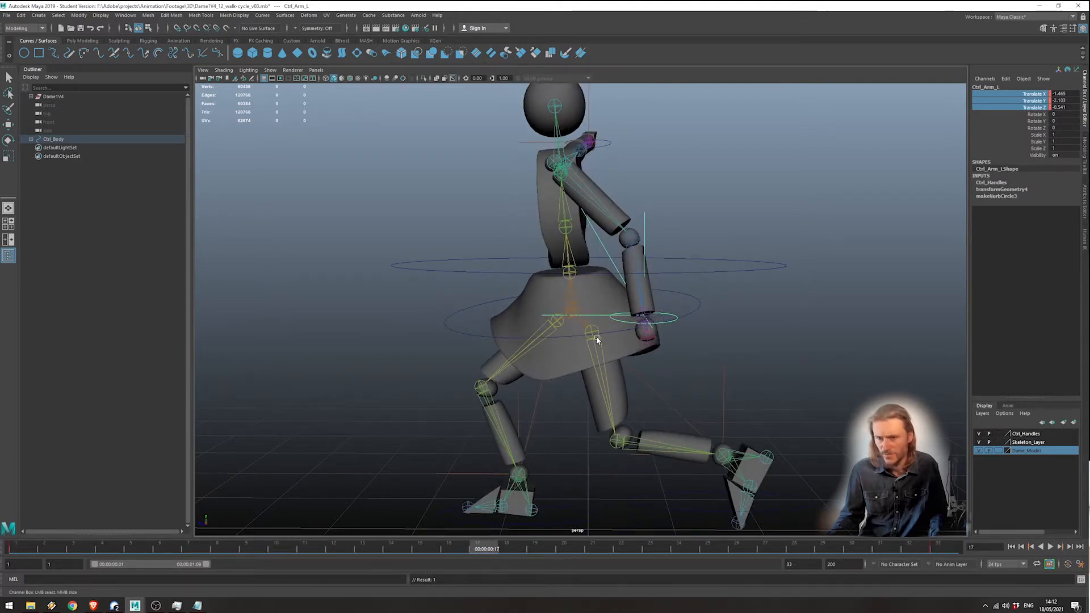
mouse_move(545, 404)
alt+mouse_down()
mouse_move(635, 404)
mouse_move(525, 413)
mouse_move(551, 407)
alt+mouse_up()
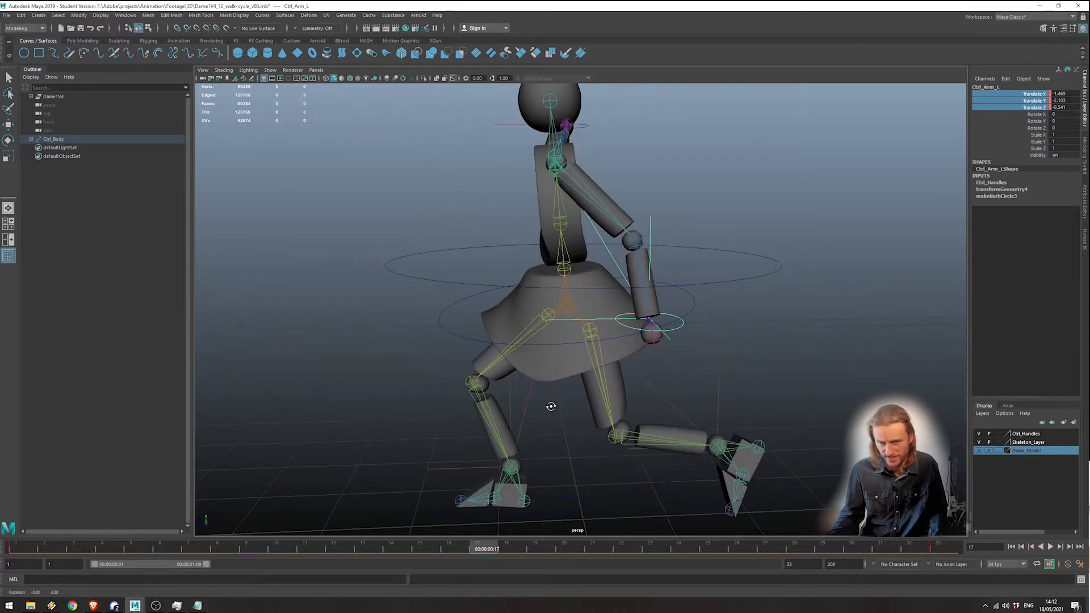
key(w)
drag(594, 322, 387, 304)
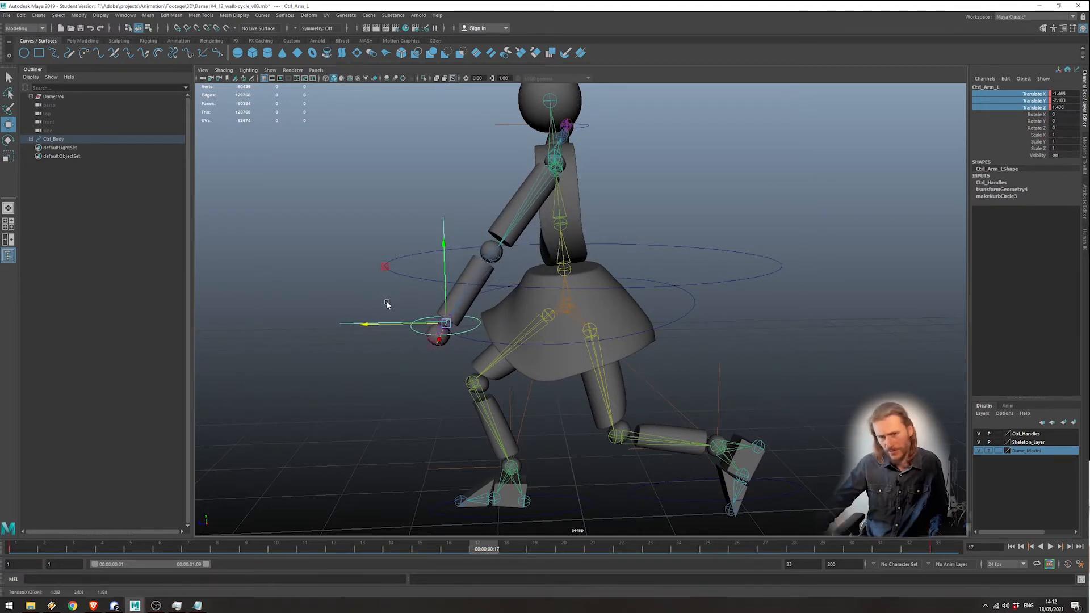
alt+drag(474, 255, 537, 221)
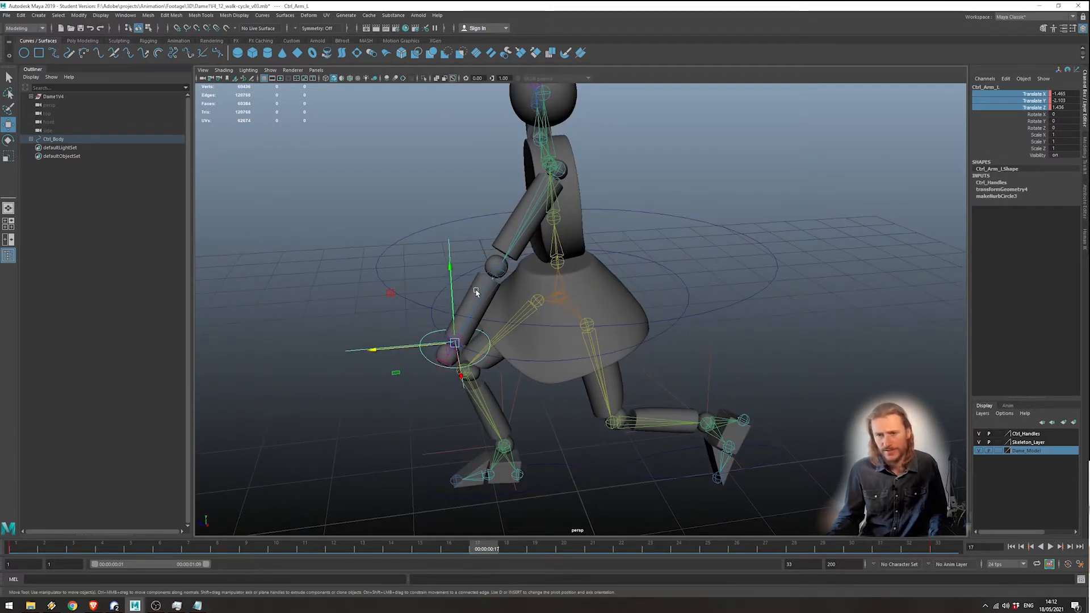
alt+drag(543, 371, 477, 351)
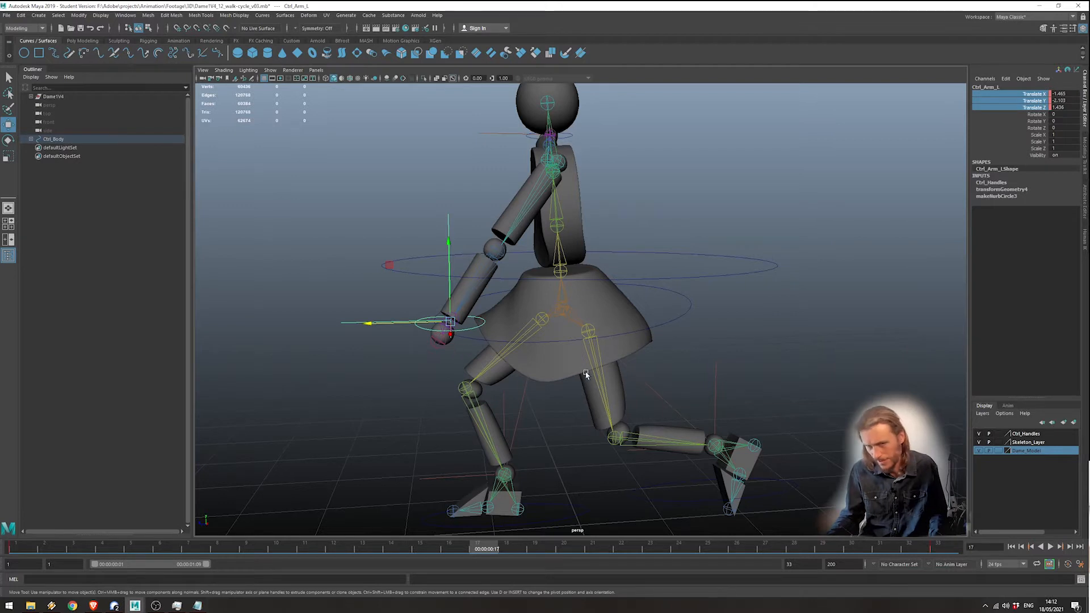
alt+drag(535, 360, 510, 287)
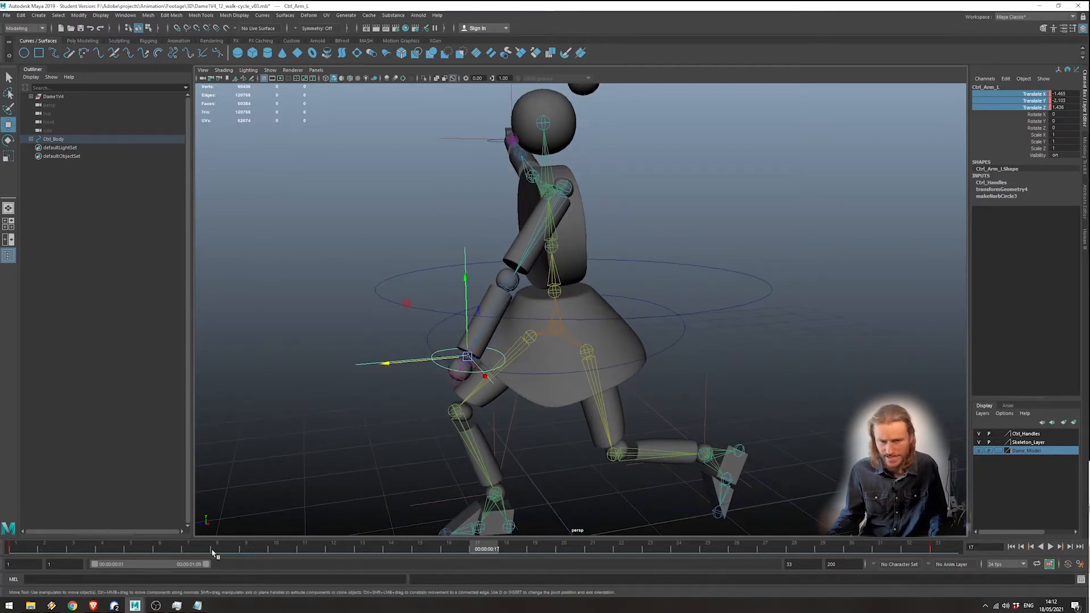
Key the Translate X, Y and Z channels of Ctrl_Arm_L at frame 17 and scrub the animation around that frame.
right_click(1040, 110)
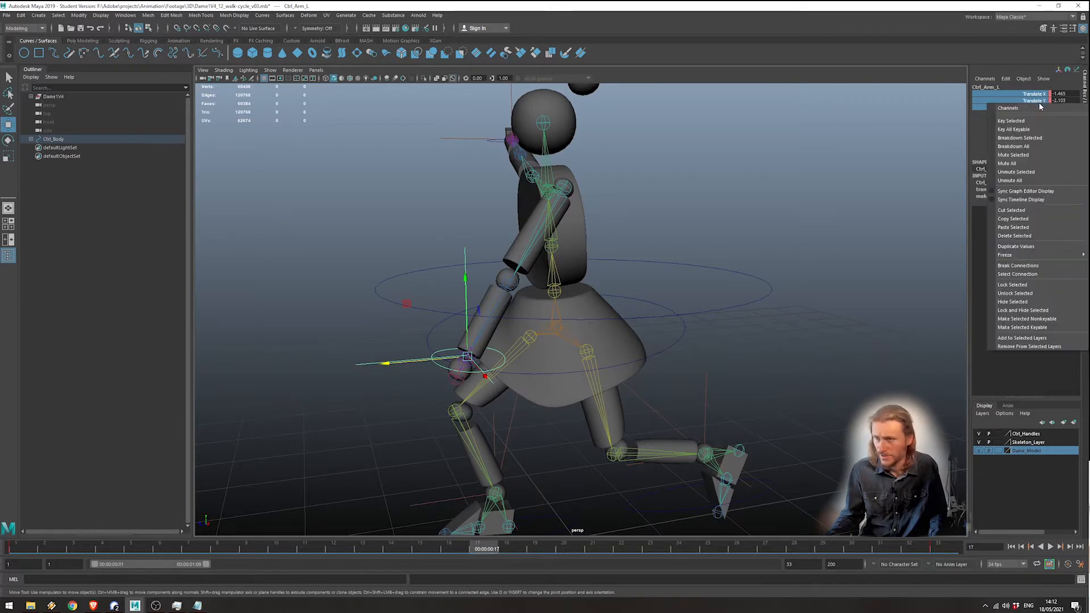
click(1033, 120)
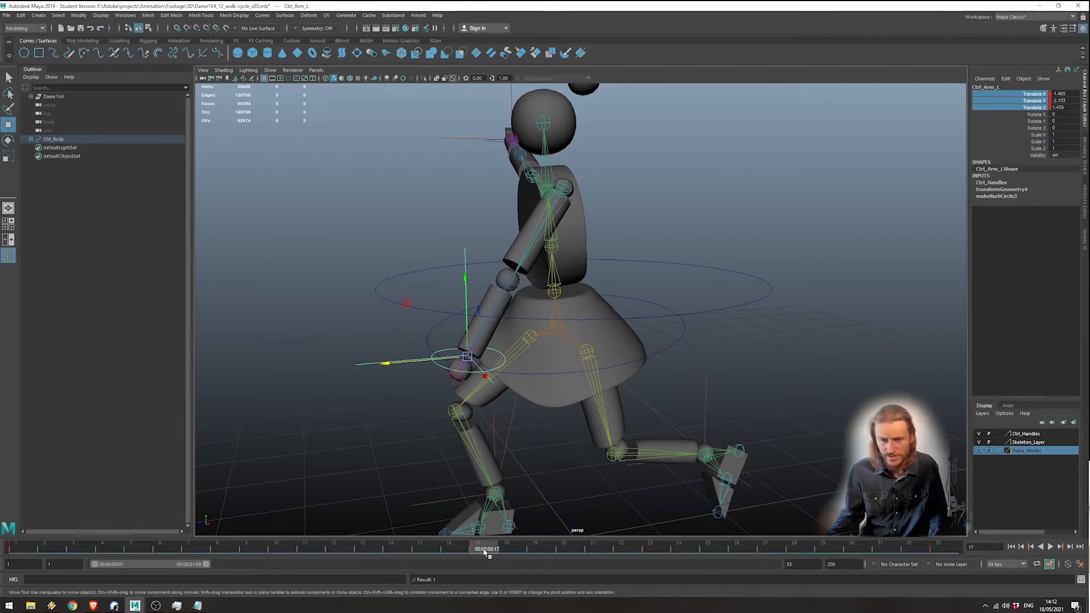
mouse_move(478, 552)
mouse_down()
mouse_move(32, 543)
mouse_move(857, 574)
mouse_move(650, 581)
mouse_move(466, 563)
mouse_move(493, 543)
mouse_up()
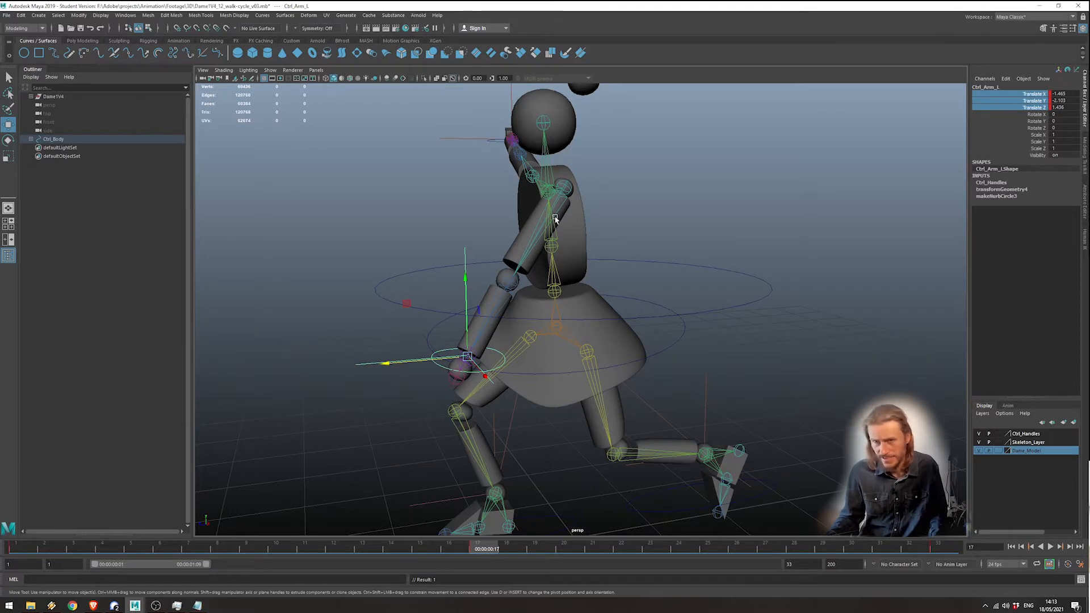
Inspect the left arm's shoulder joint, IK handle and hand joint, and clear the selection.
click(565, 188)
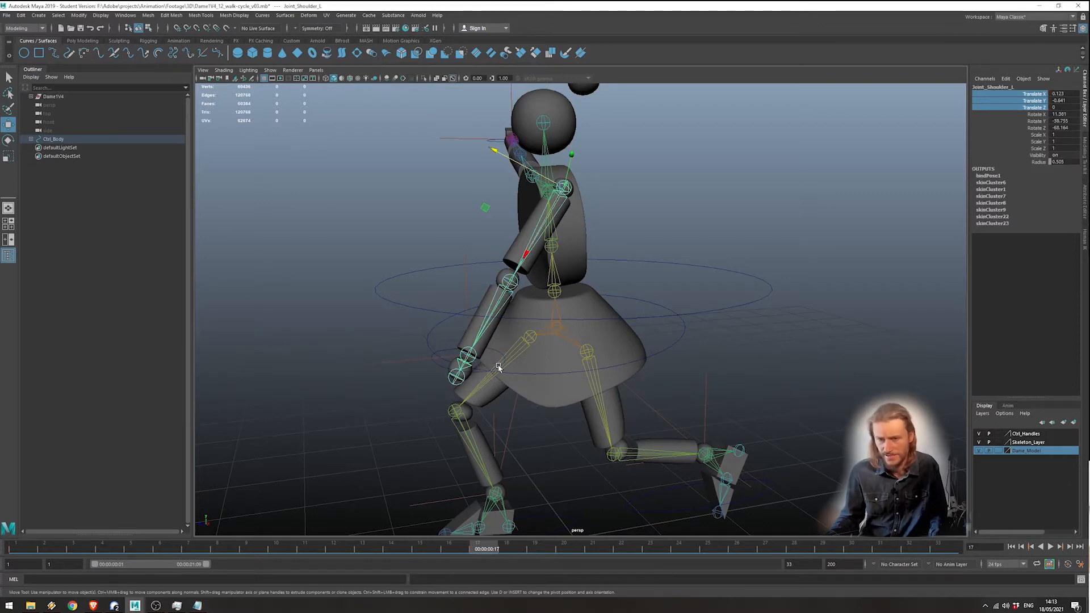
click(468, 354)
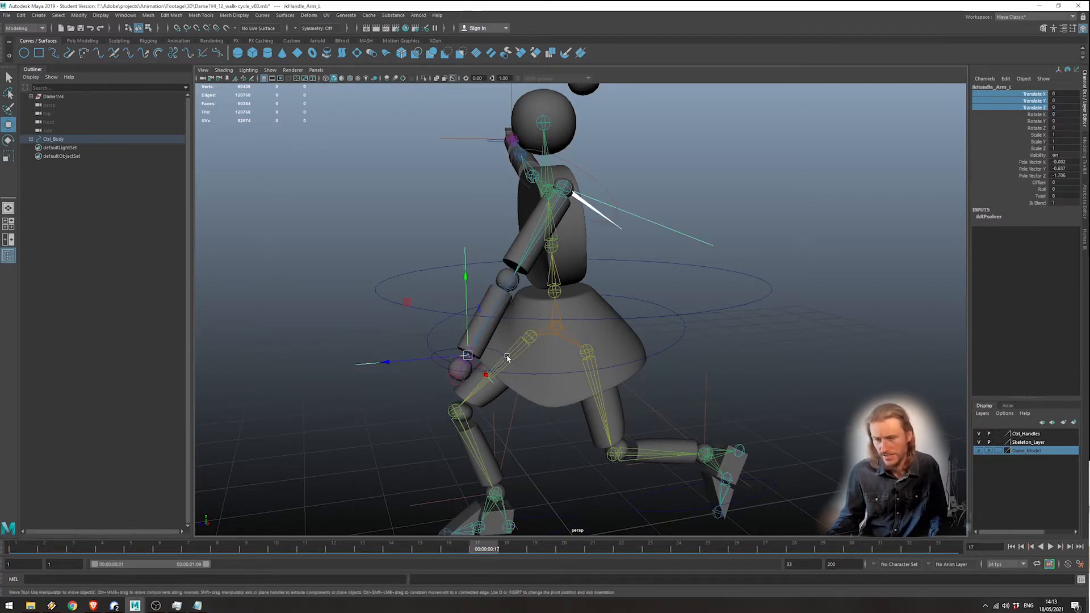
click(456, 378)
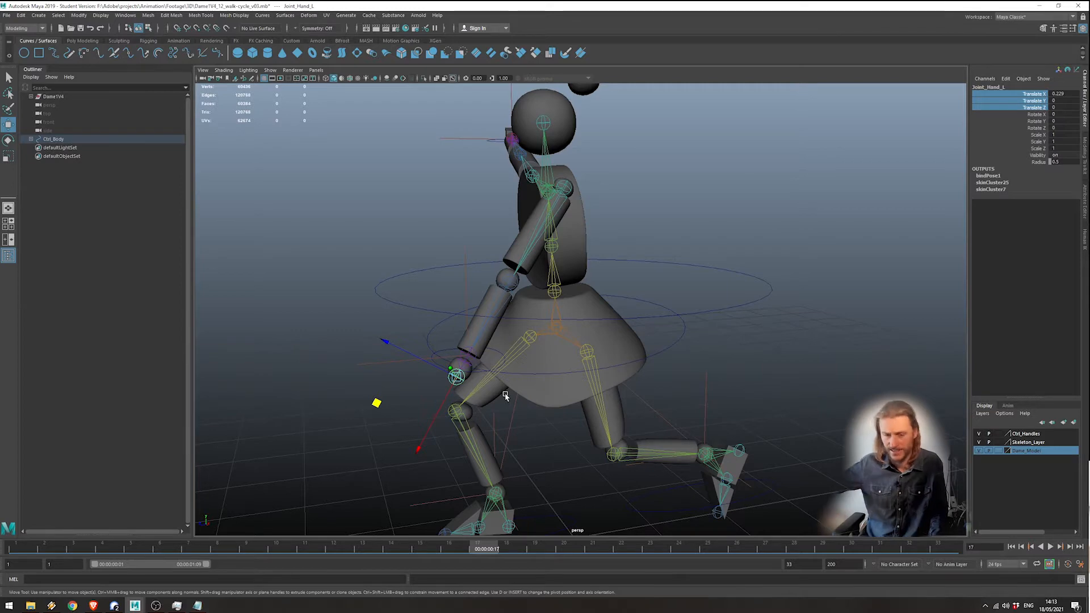
click(552, 436)
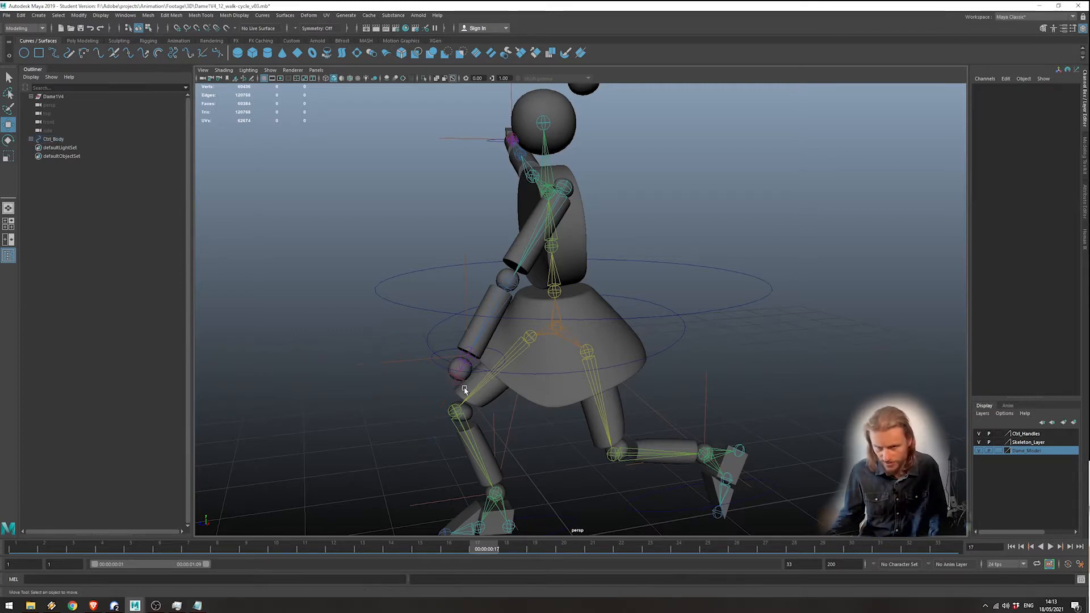
Examine the left arm's swing from several angles by scrubbing and playing the walk cycle, returning to frame 1.
alt+drag(469, 407, 523, 411)
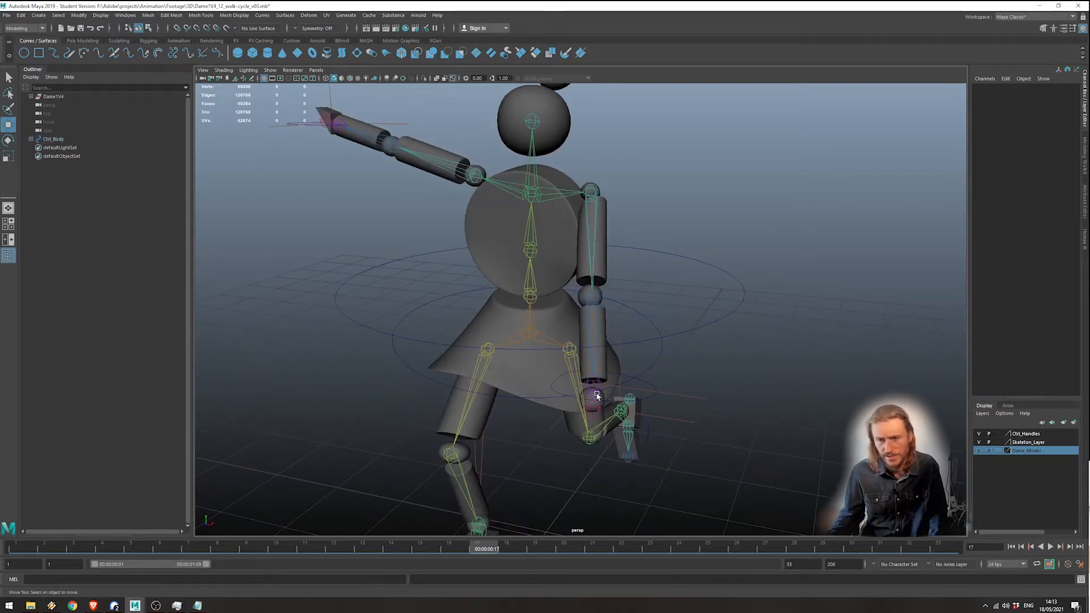
alt+drag(596, 395, 361, 521)
mouse_move(25, 551)
mouse_down()
mouse_move(593, 565)
mouse_move(876, 546)
mouse_move(240, 531)
mouse_move(241, 555)
mouse_move(598, 569)
mouse_move(802, 555)
mouse_up()
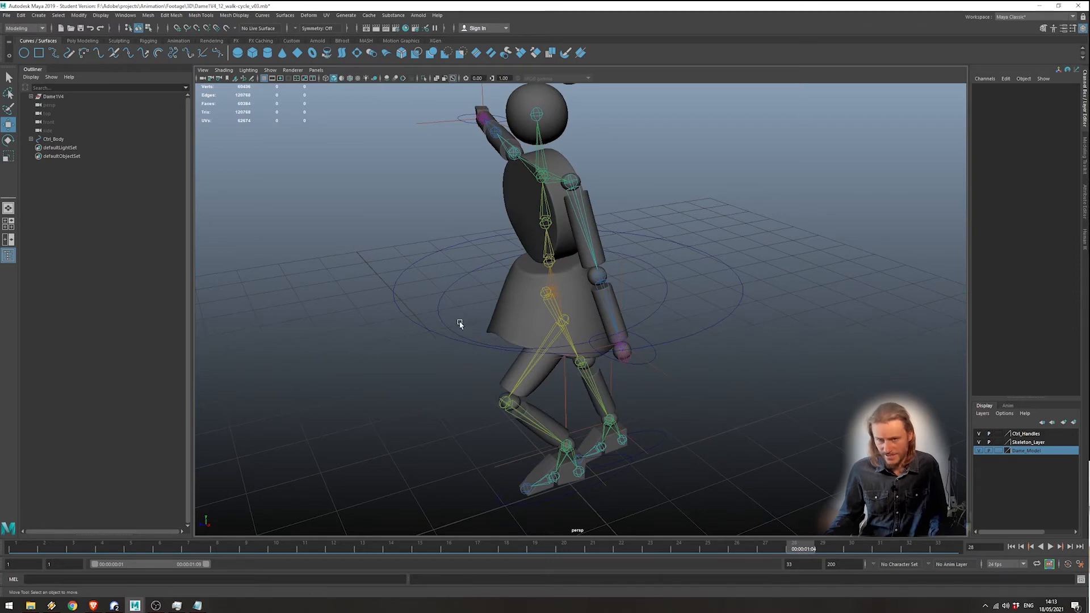
alt+drag(460, 323, 517, 343)
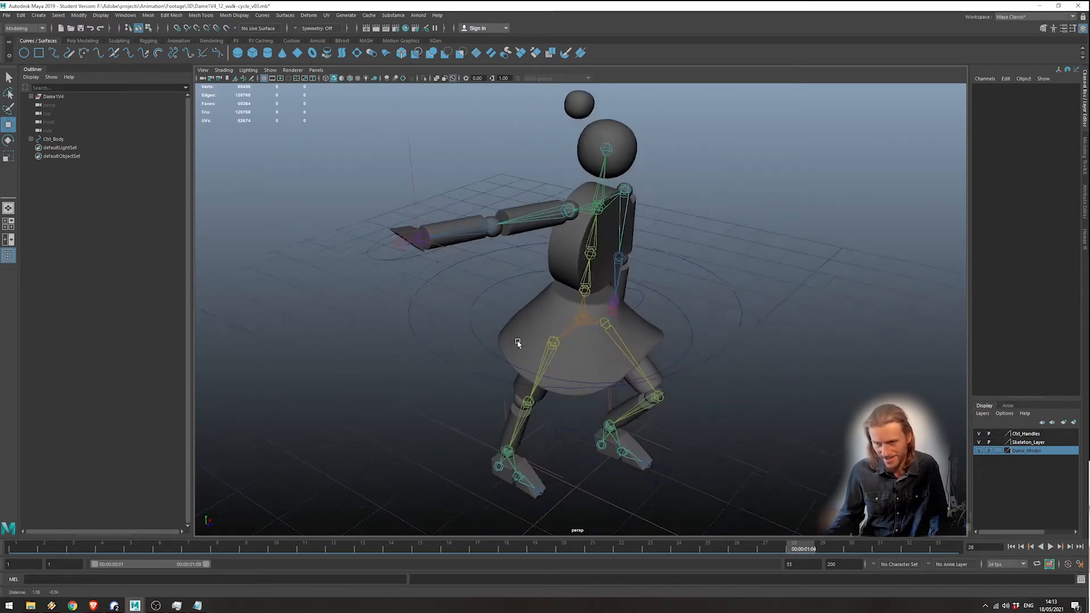
key(alt+v)
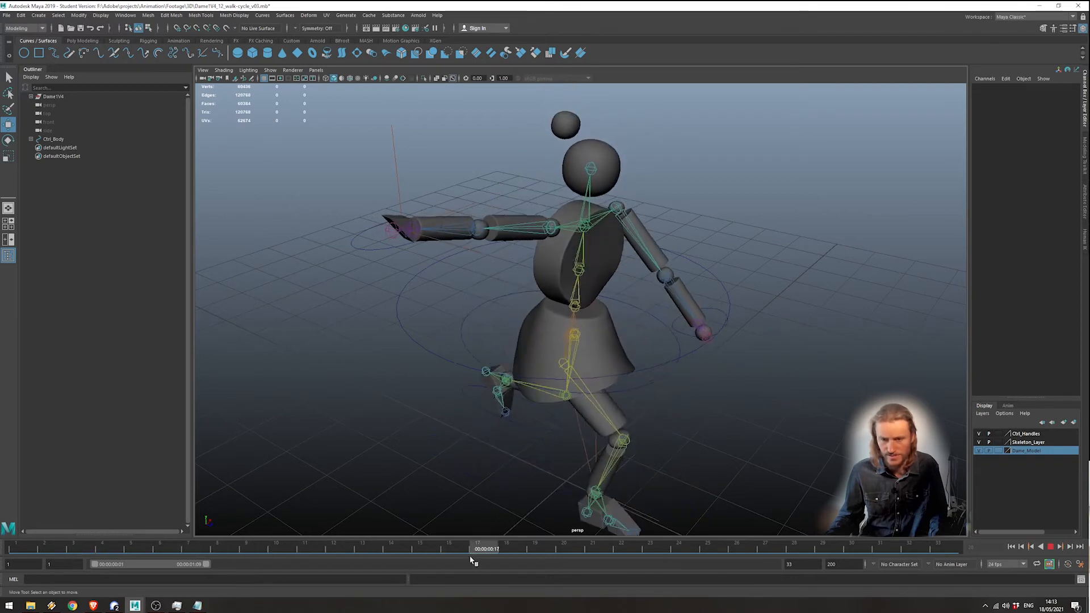
key(alt+v)
alt+drag(499, 451, 549, 415)
alt+drag(596, 411, 530, 452)
drag(485, 553, 2, 527)
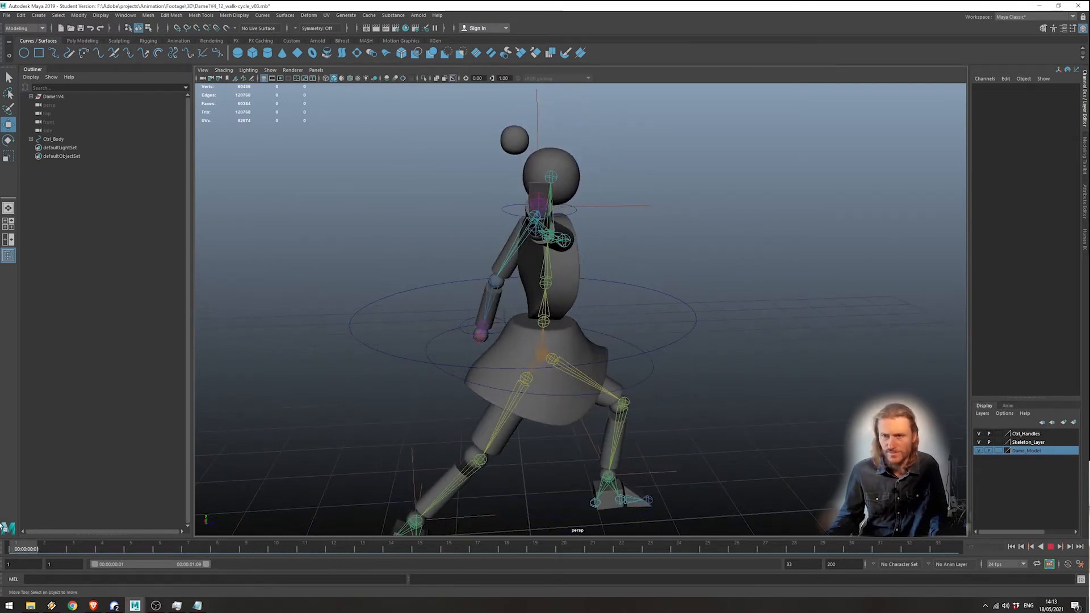
At frame 1, lower Ctrl_Arm_R beside the body to about 1.35, -1.98 and 1.76 in Translate X, Y and Z.
alt+drag(715, 231, 705, 243)
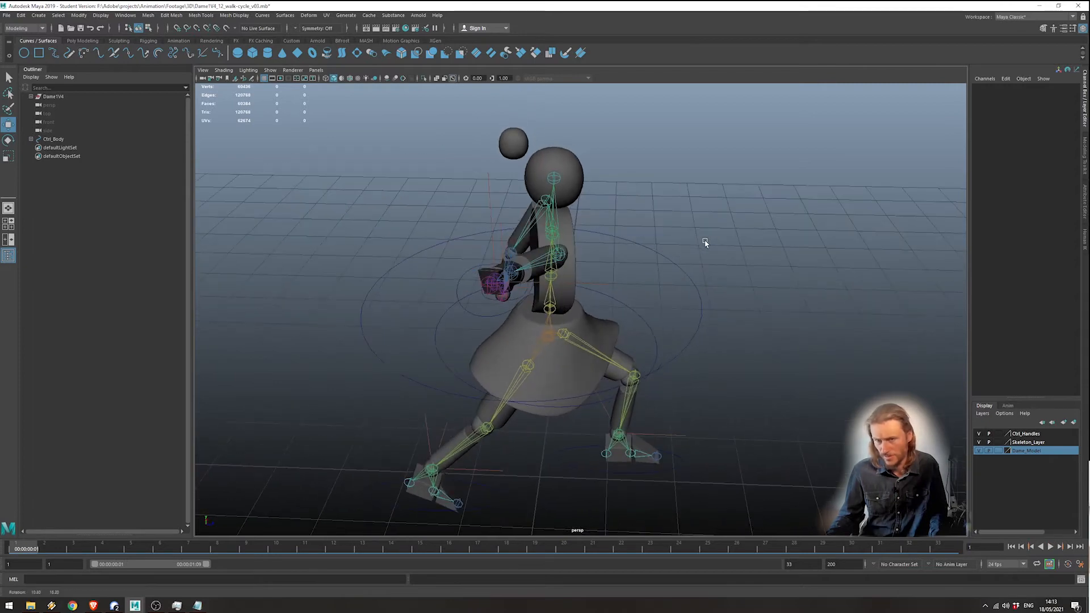
click(496, 313)
alt+drag(499, 287, 470, 305)
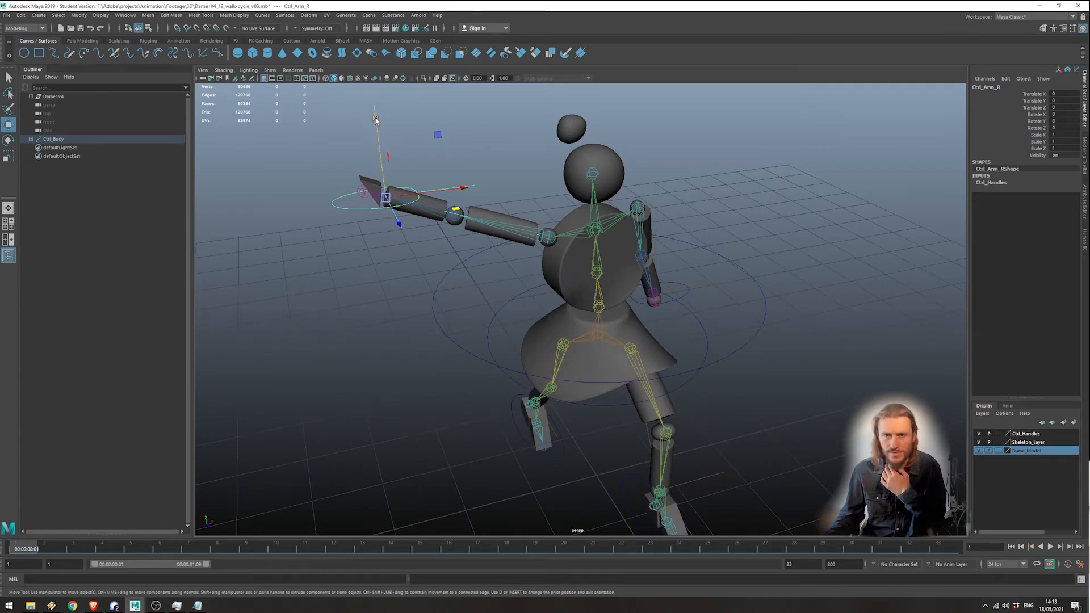
drag(376, 119, 631, 336)
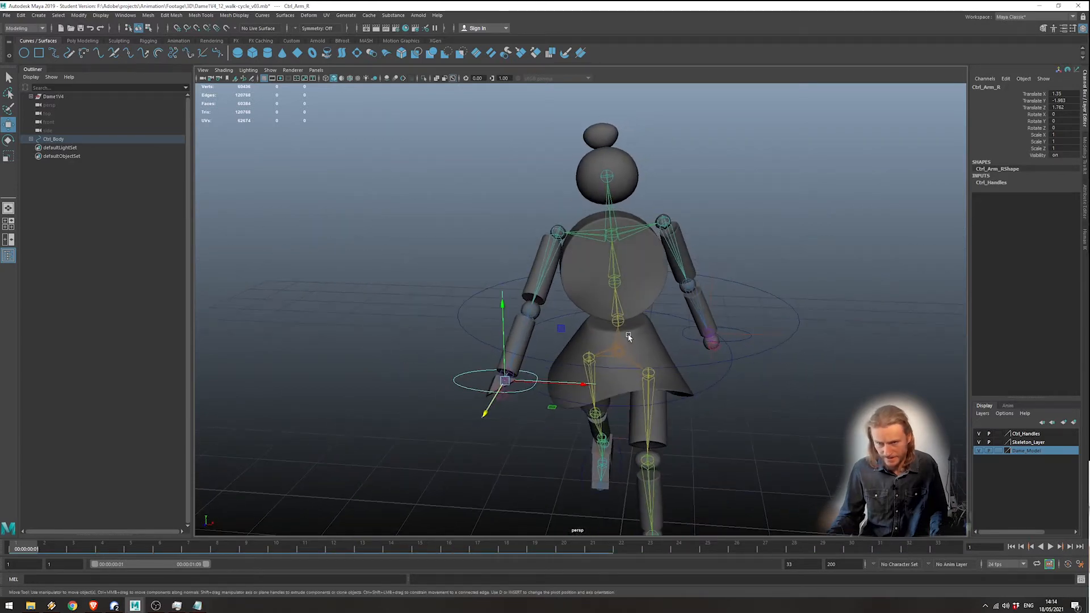
alt+drag(599, 418, 638, 411)
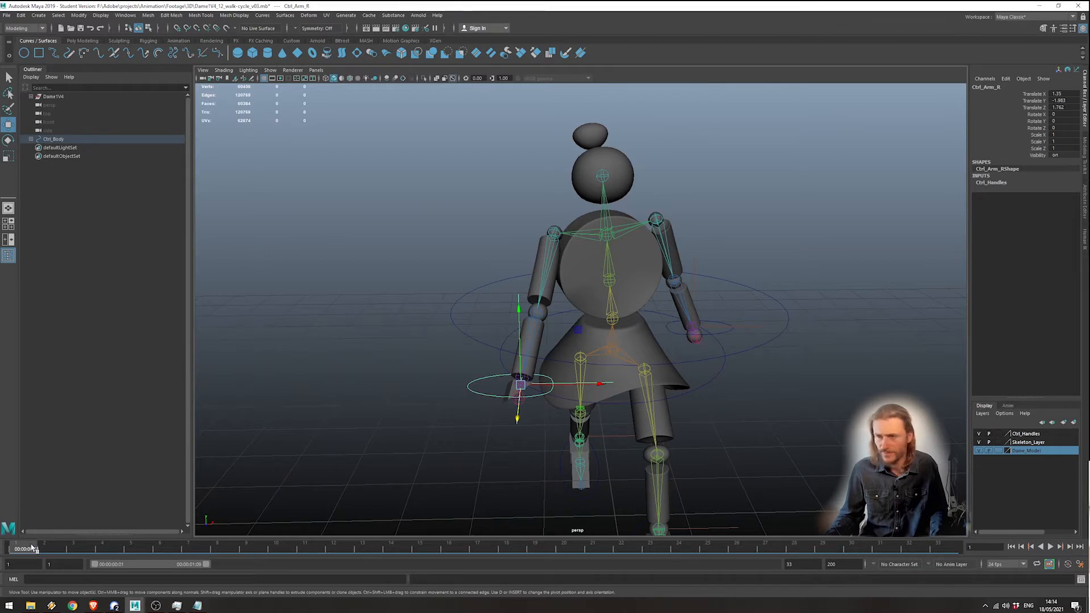
Key the Translate X, Y and Z channels of Ctrl_Arm_R at frame 1.
drag(1047, 93, 1039, 106)
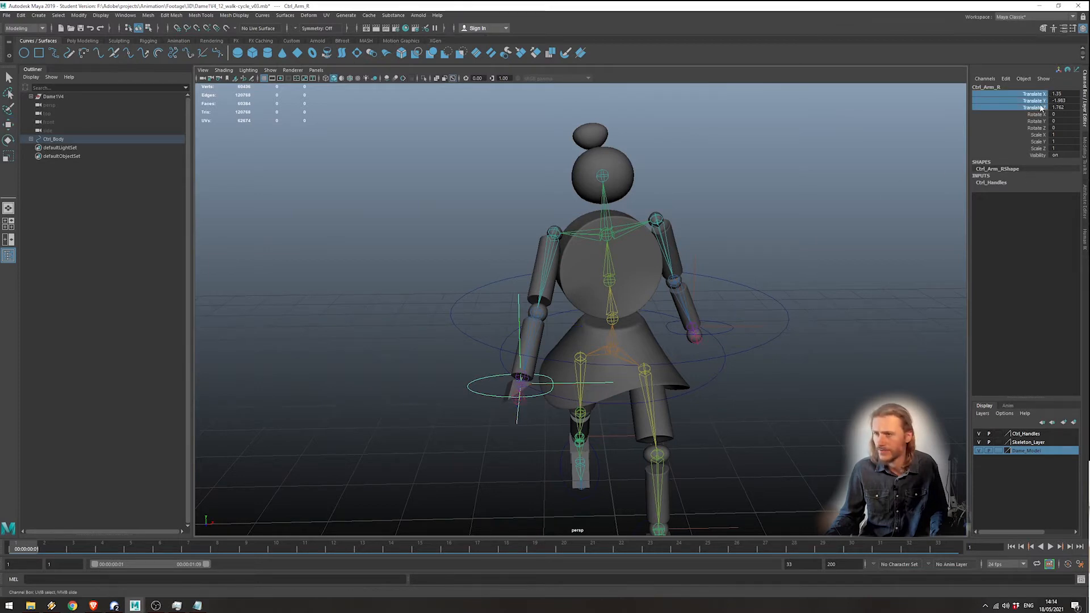
right_click(1038, 106)
click(1037, 123)
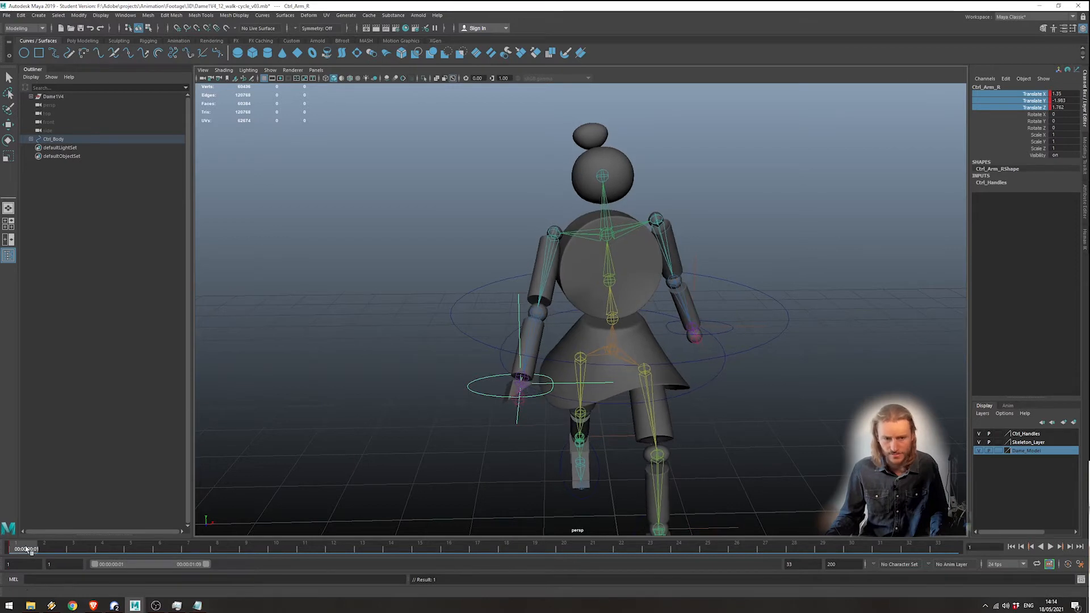
Copy the right arm control's key from frame 1 and paste it at frame 33 to close the loop.
right_click(55, 556)
click(37, 412)
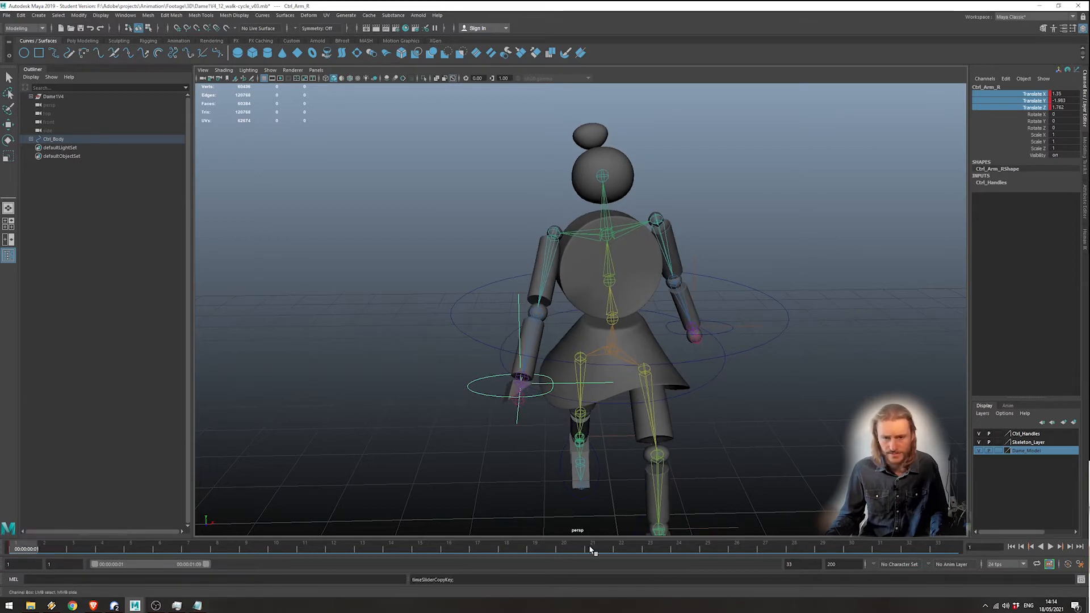
click(947, 545)
right_click(949, 546)
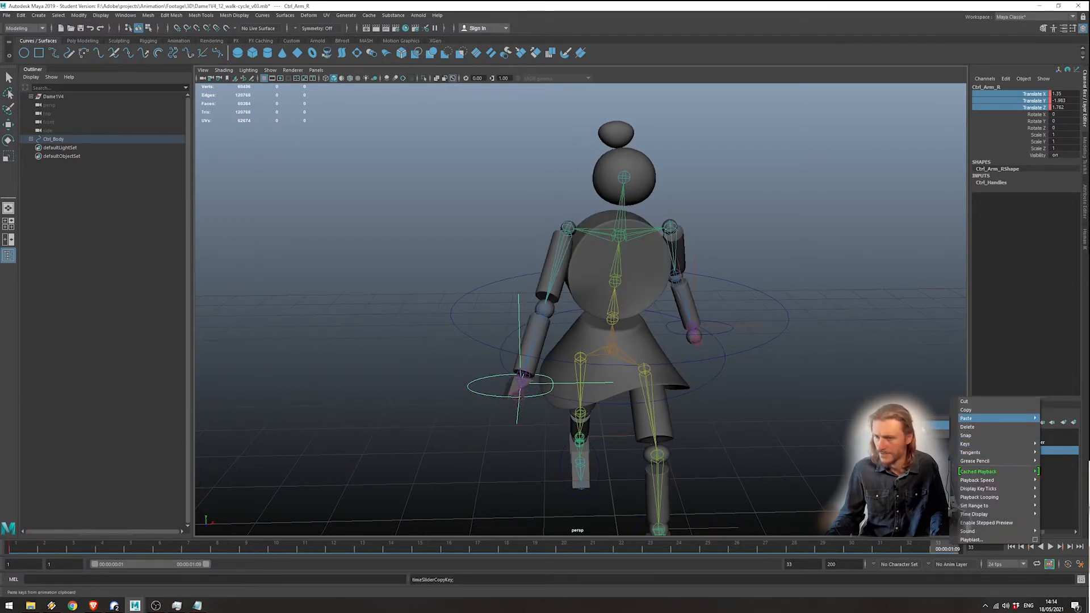
click(968, 418)
At frame 17, swing the right arm control to the opposite side of the body, to about -0.73 in Translate Z.
key(alt+v)
key(alt+v)
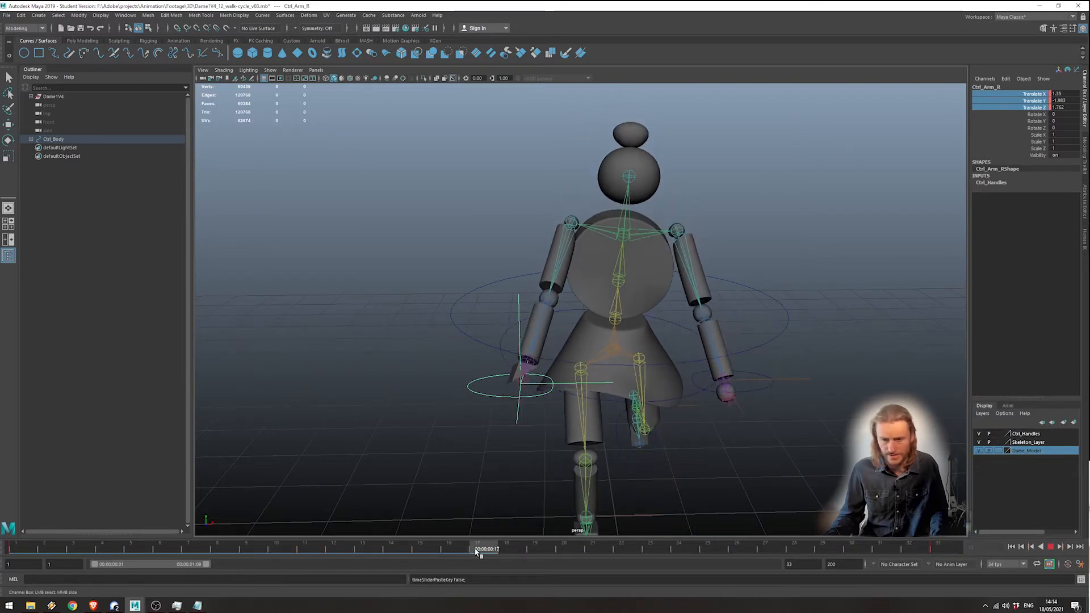
alt+drag(528, 477, 628, 463)
key(w)
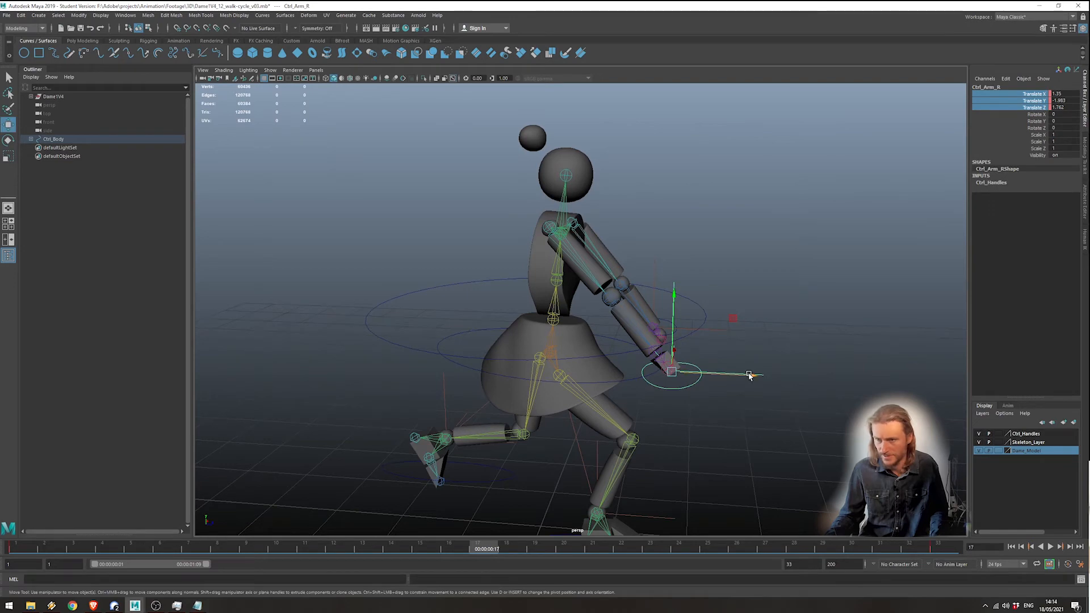
drag(749, 375, 572, 346)
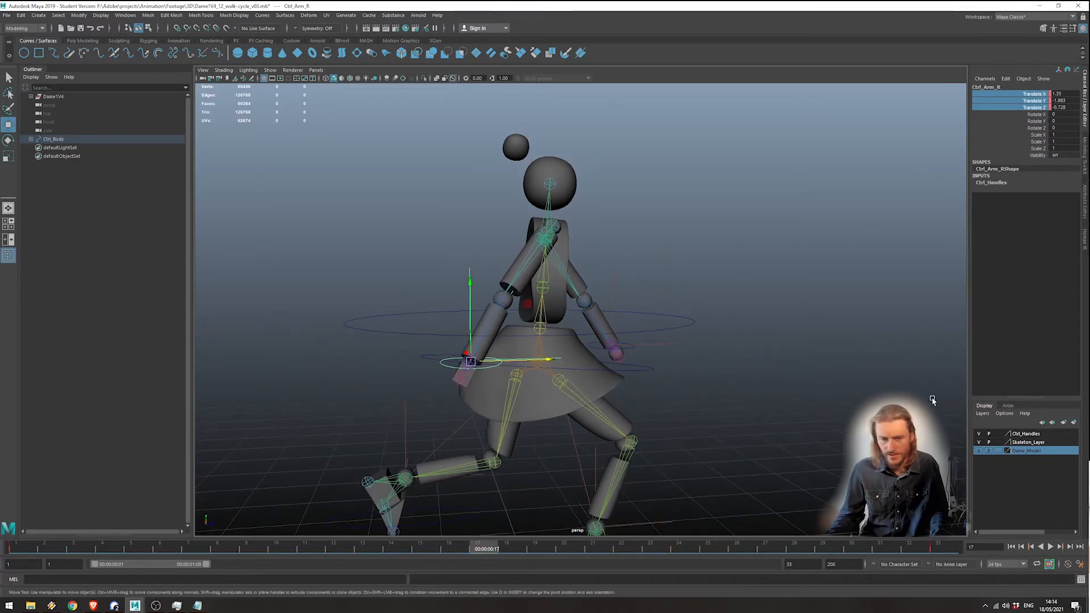
Key the Translate X, Y and Z channels of Ctrl_Arm_R at frame 17.
right_click(1041, 99)
click(1032, 115)
key(alt+v)
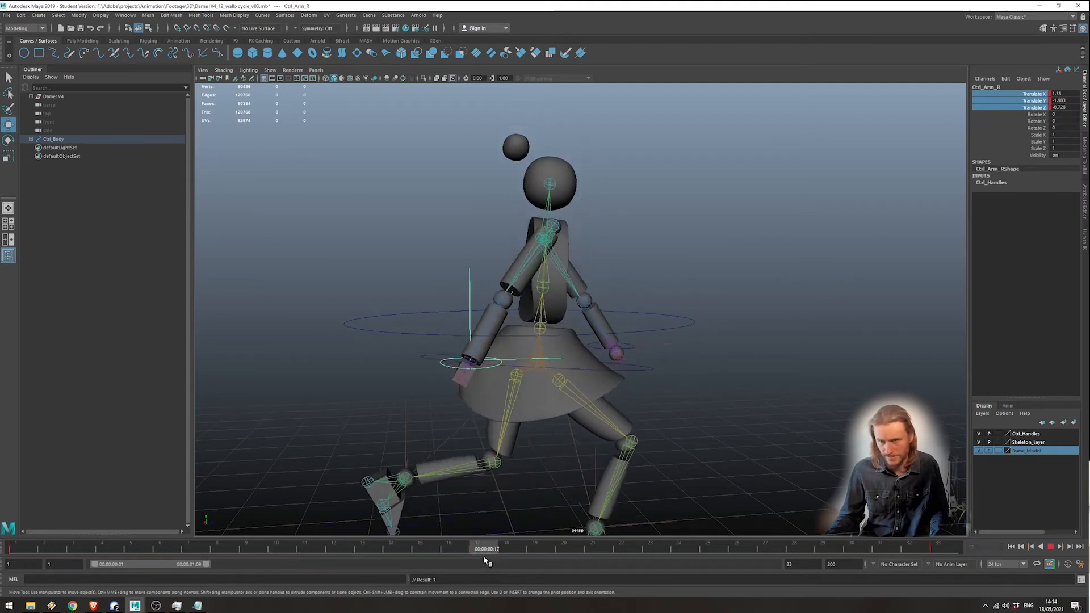
Play the walk cycle and examine both arm swings from the side and front.
click(1050, 547)
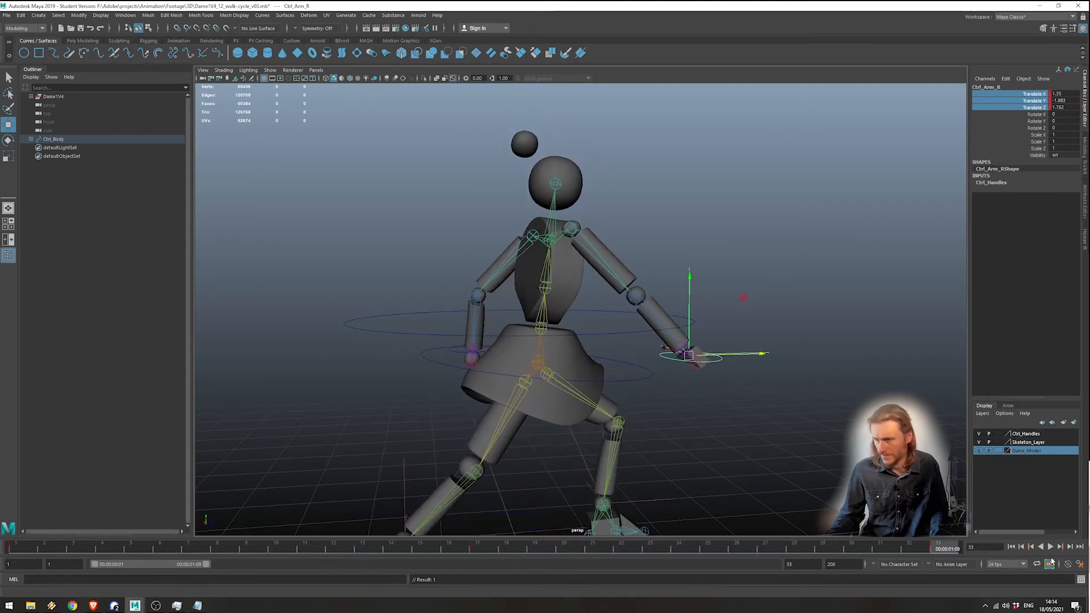
click(1050, 547)
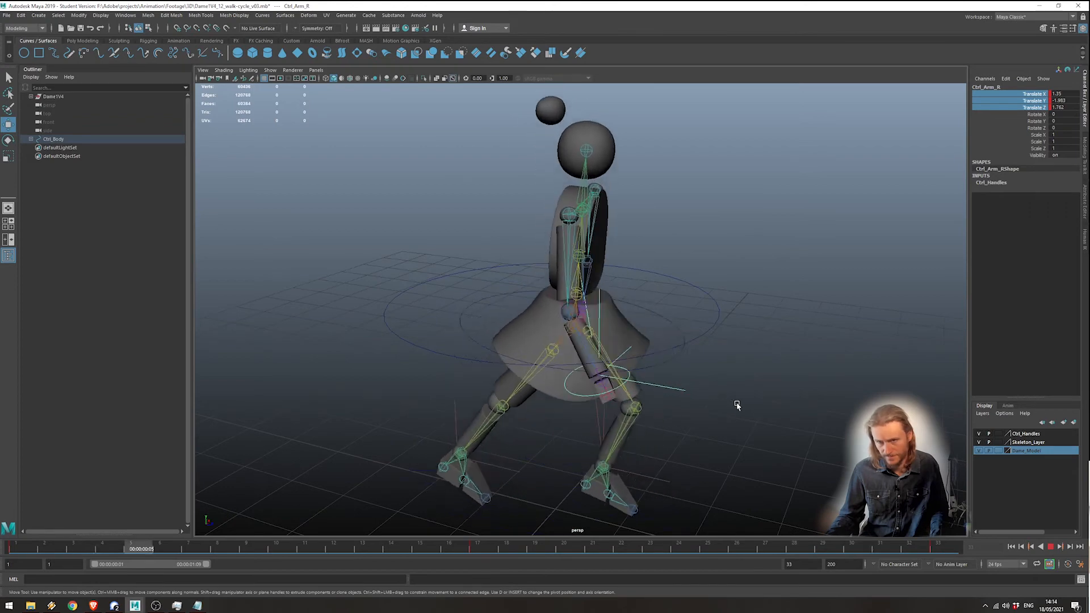
alt+drag(686, 382, 590, 417)
alt+right_drag(591, 417, 545, 417)
alt+drag(545, 417, 574, 395)
alt+right_drag(574, 395, 571, 407)
alt+drag(572, 407, 569, 417)
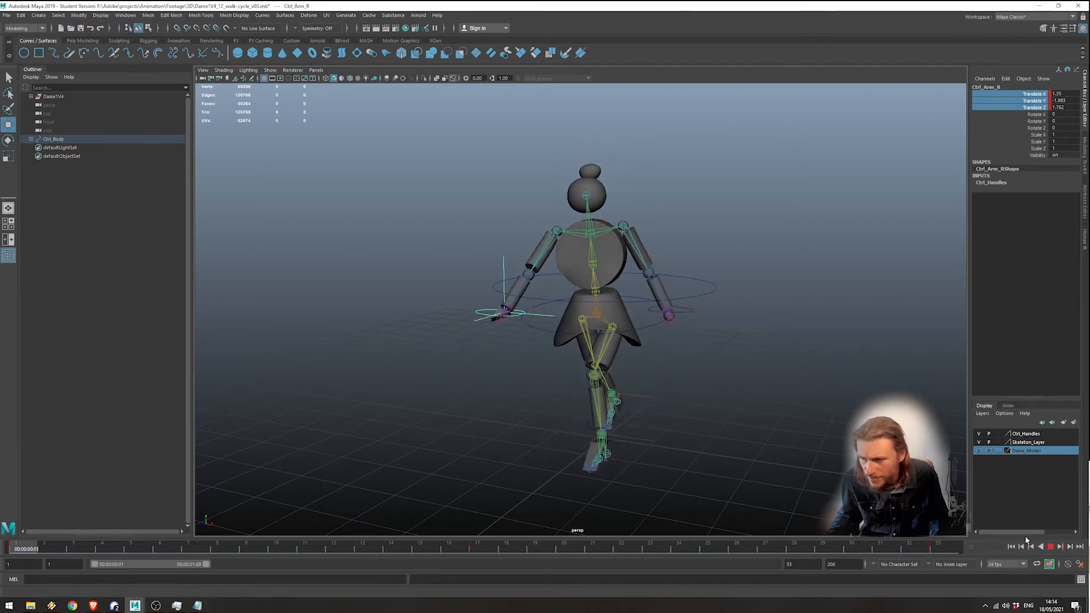
click(1050, 546)
Deselect the right arm control and scrub through the middle and late frames to check the arm poses.
drag(428, 548, 536, 555)
drag(647, 548, 784, 542)
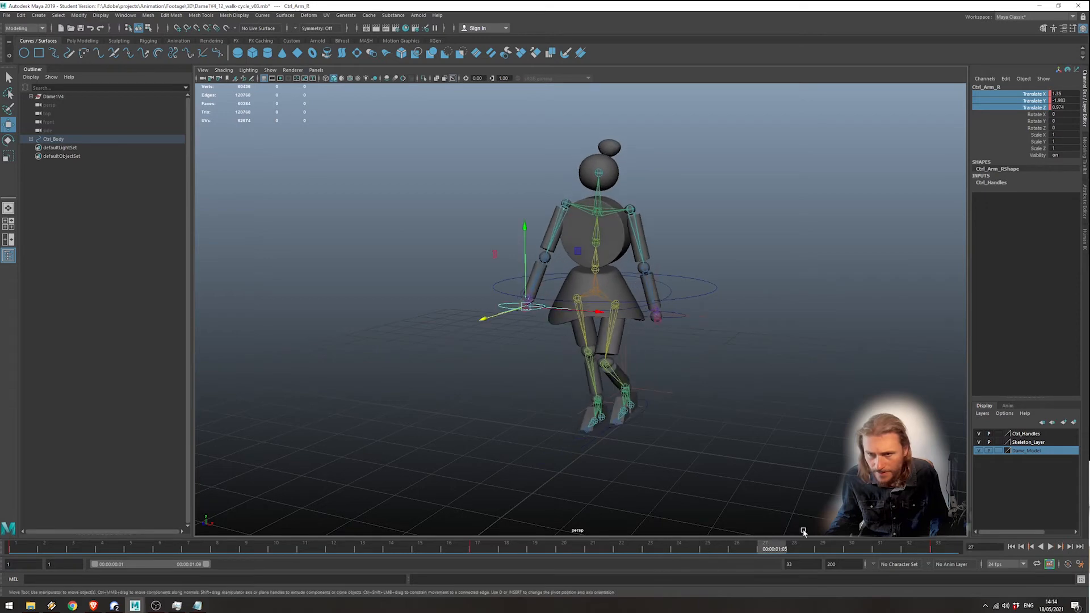
click(786, 527)
mouse_move(647, 549)
mouse_down()
mouse_move(272, 540)
mouse_move(163, 500)
mouse_move(394, 506)
mouse_up()
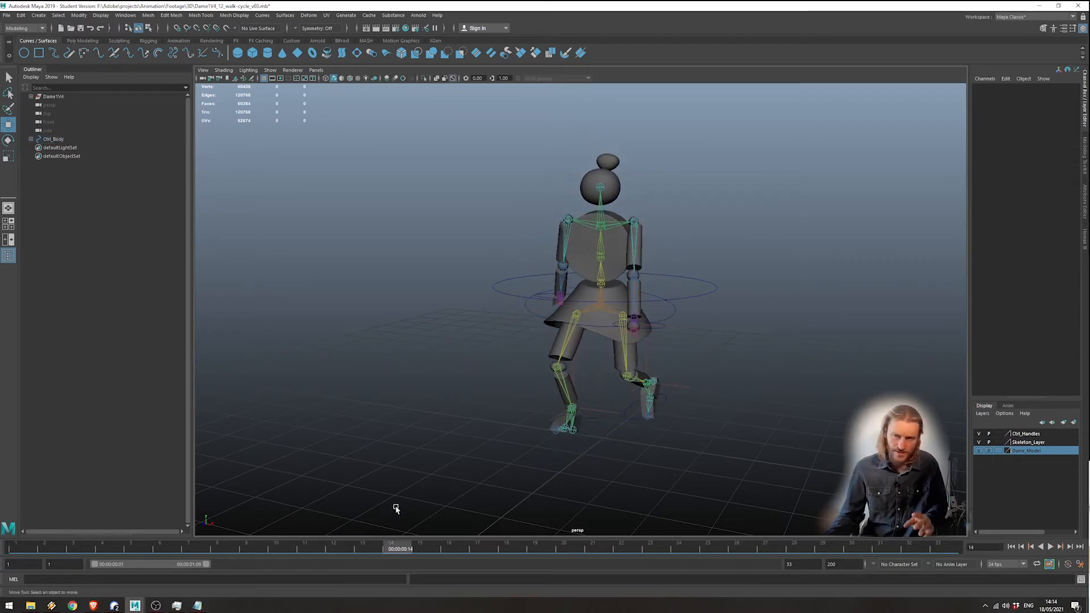
Play the cycle from a side view and scrub the frames just after 17 to check the body's motion.
click(1050, 547)
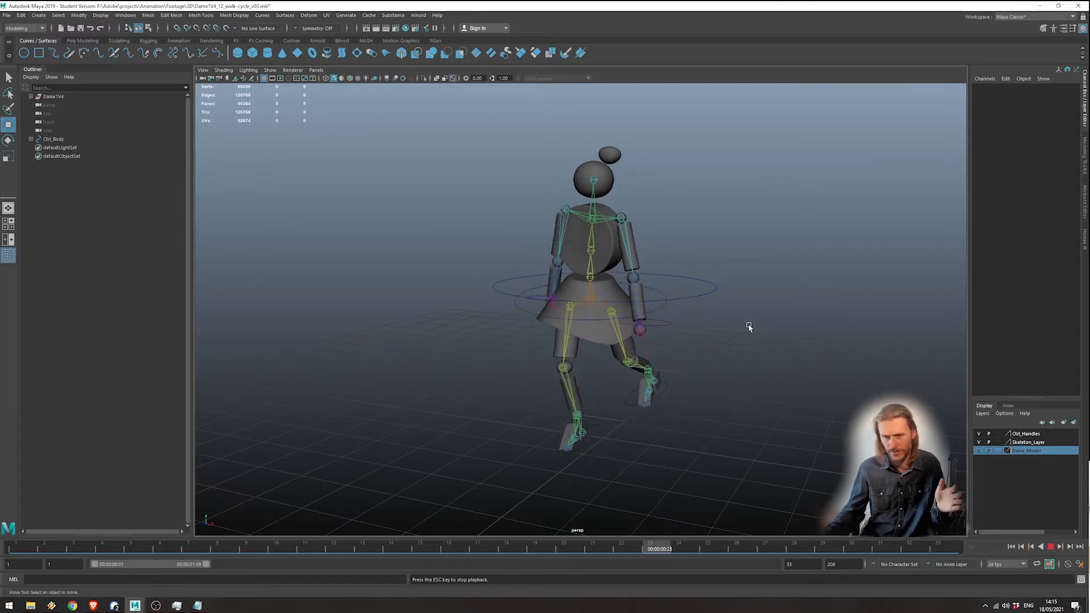
alt+drag(684, 396, 555, 394)
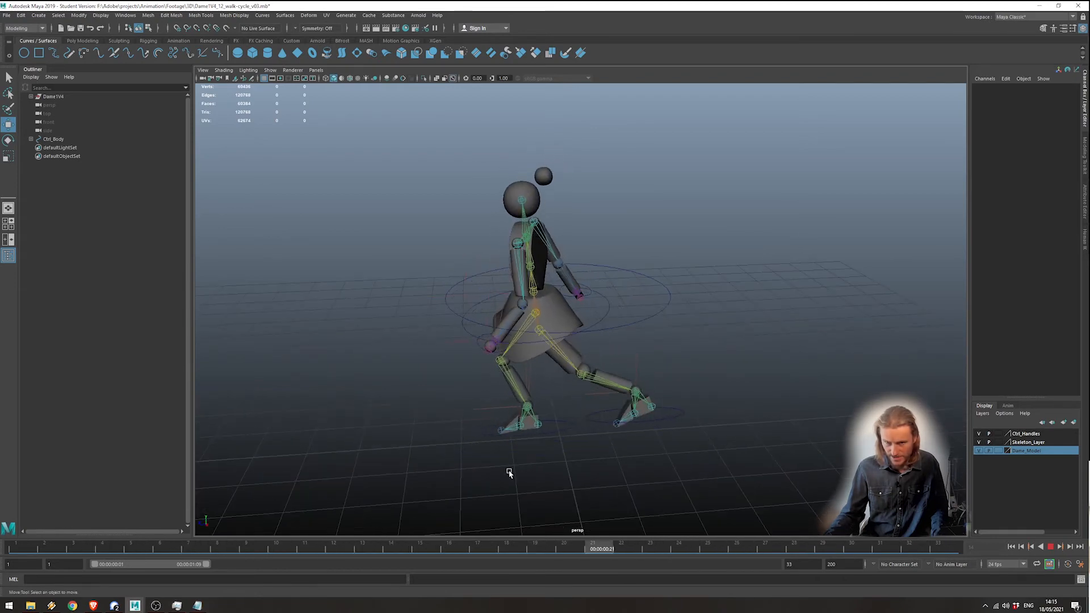
drag(525, 546, 637, 547)
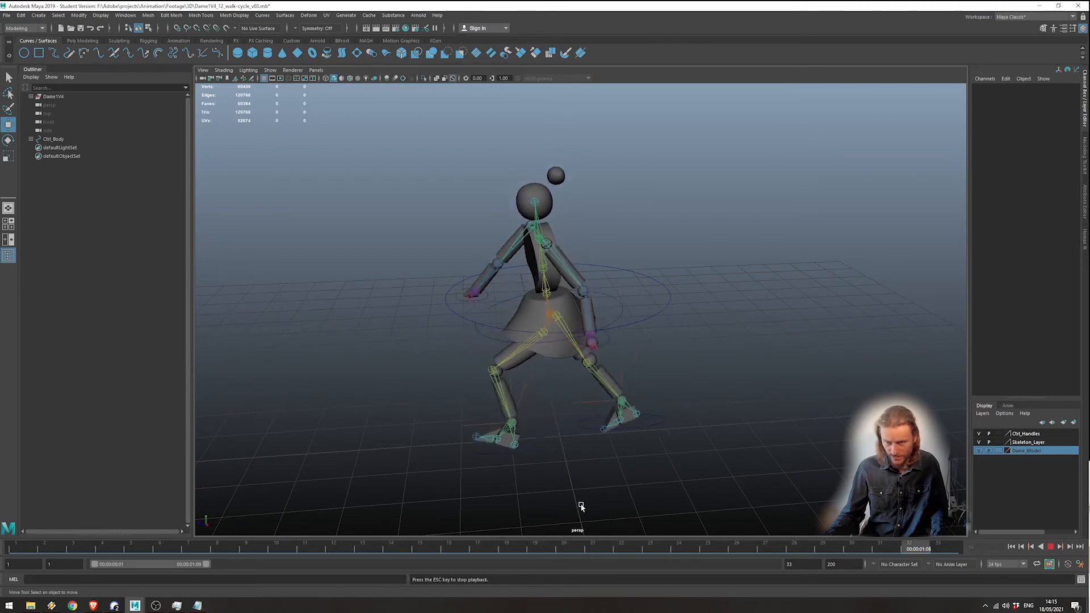
click(1052, 548)
drag(503, 550, 510, 538)
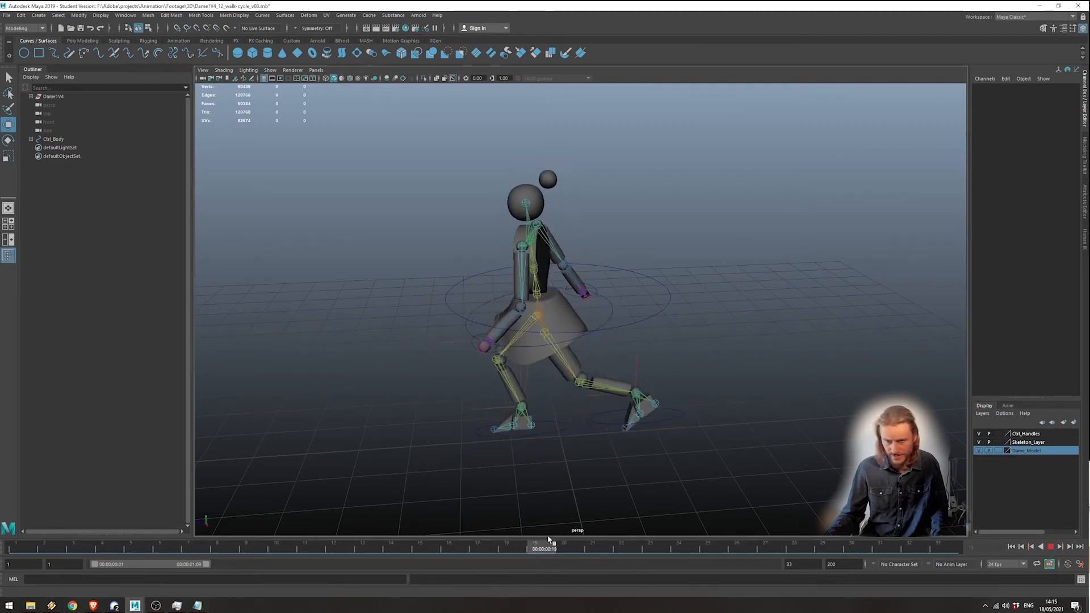
Copy the hip control's key at frame 17 and paste it at frame 20.
click(611, 336)
mouse_move(488, 550)
mouse_down()
mouse_move(454, 550)
mouse_move(568, 549)
mouse_move(521, 548)
mouse_up()
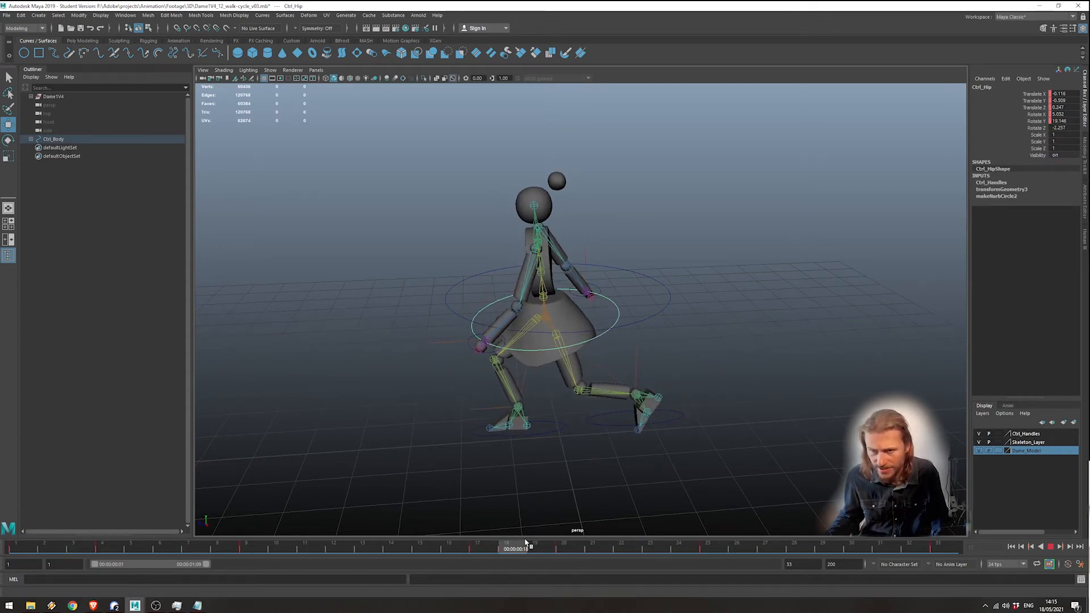
key(f)
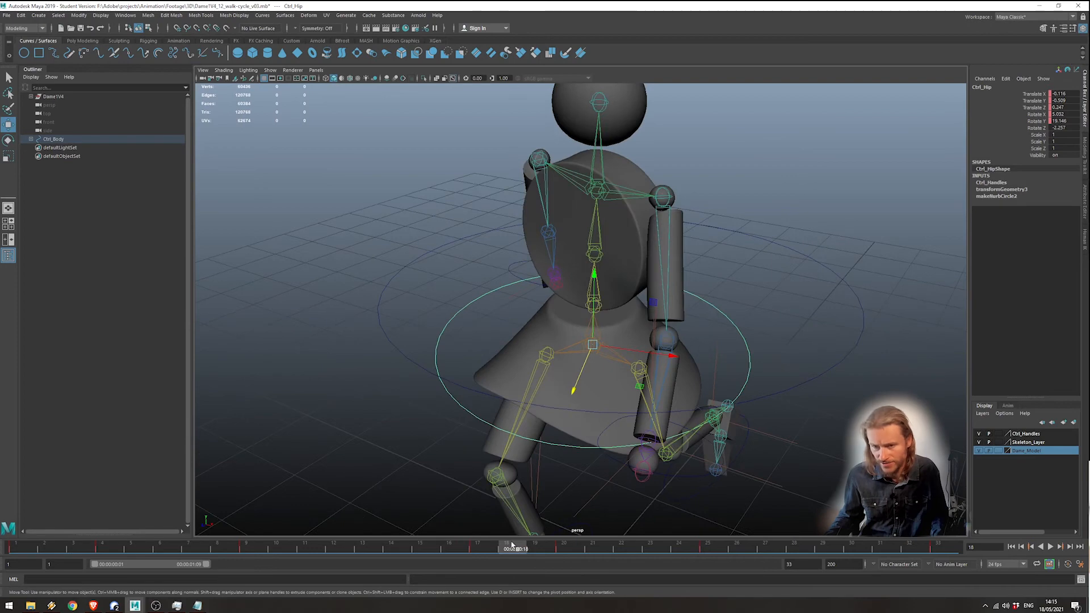
mouse_move(476, 550)
mouse_down()
mouse_move(596, 553)
mouse_move(483, 552)
mouse_up()
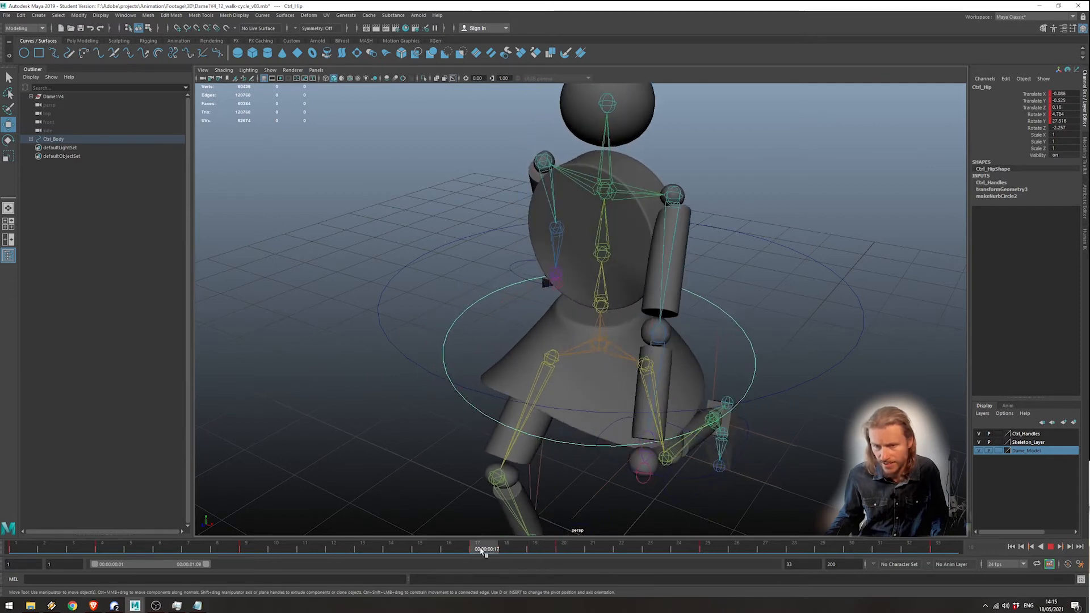
right_click(475, 551)
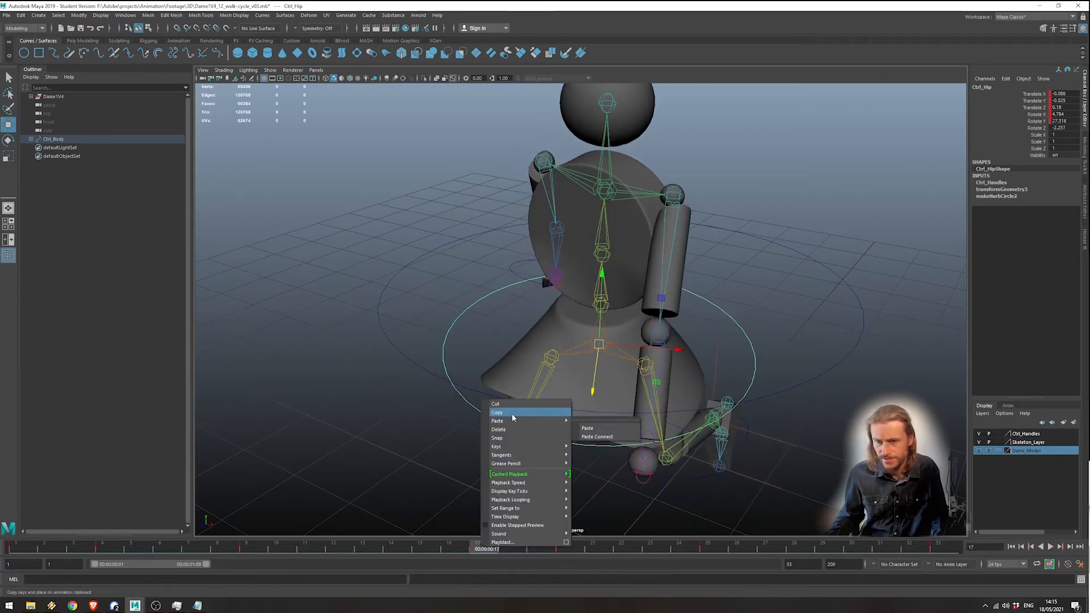
click(512, 413)
click(562, 549)
right_click(564, 550)
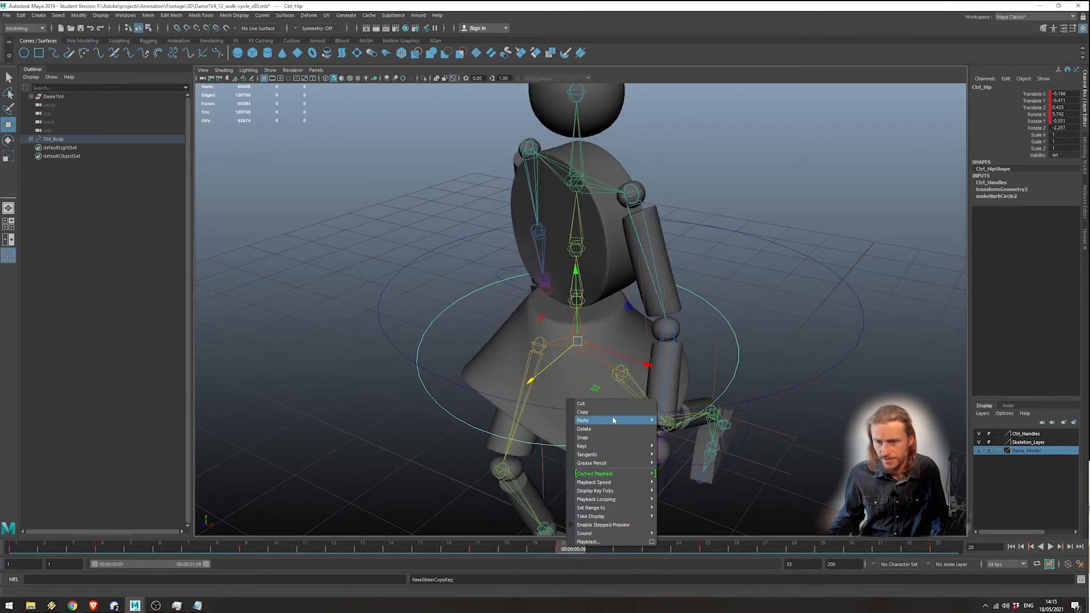
mouse_move(618, 425)
click(675, 427)
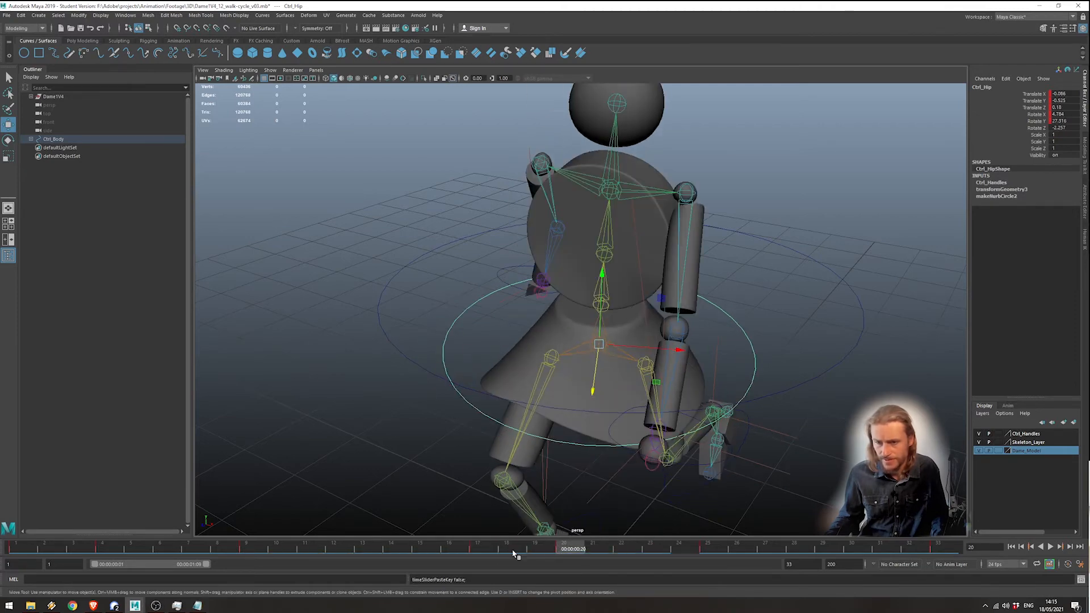
Rotate the hip control at frame 20 to about 4.46 in X, 17.71 in Y and -5.10 in Z.
alt+drag(618, 423, 579, 392)
key(alt+v)
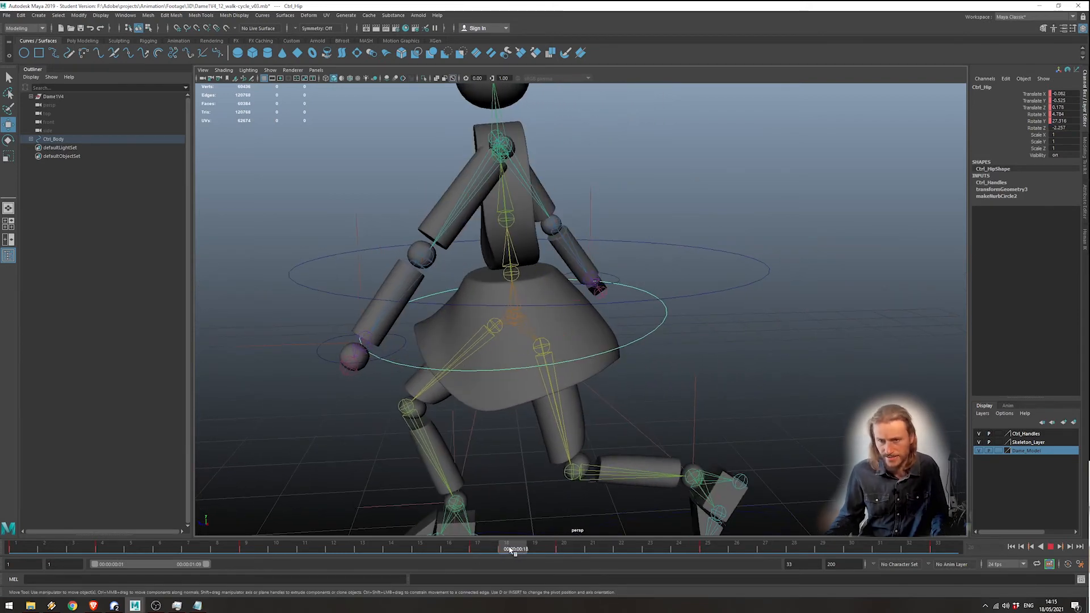
drag(636, 554, 570, 554)
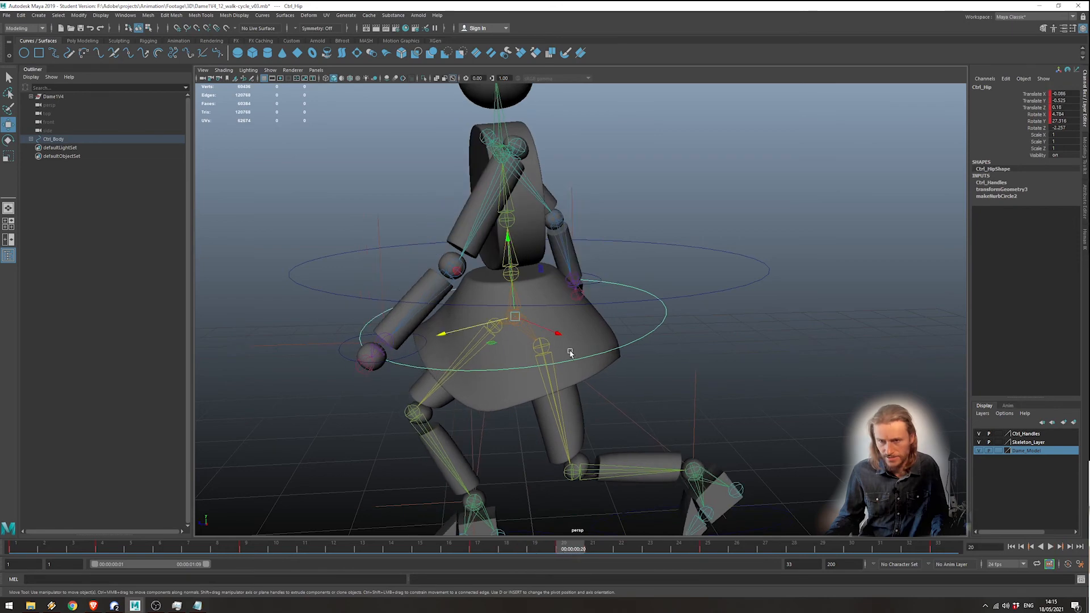
alt+drag(554, 341, 674, 368)
key(e)
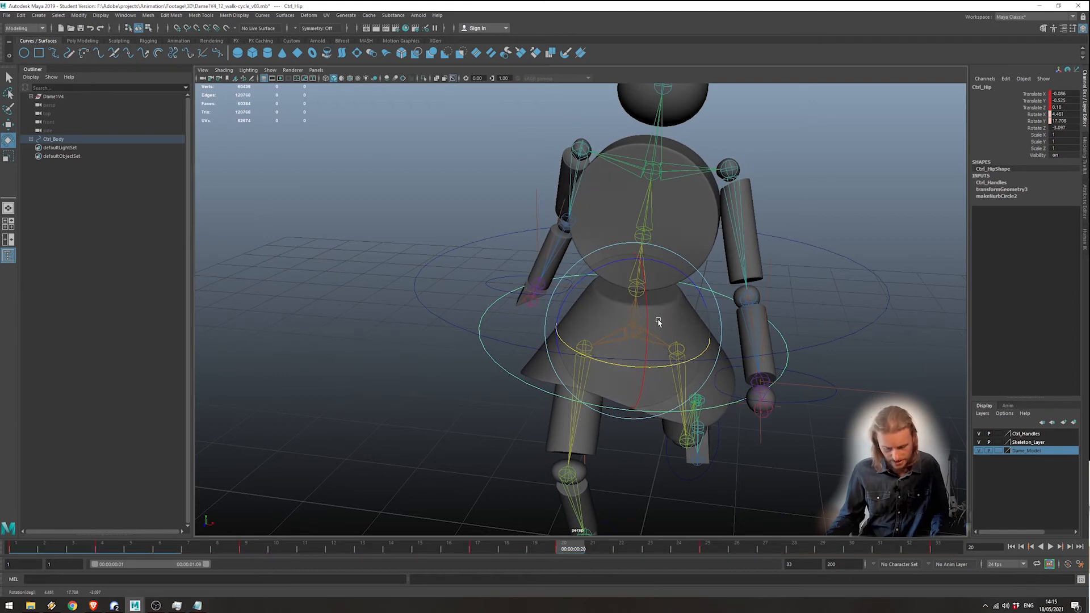
Shift the hip control at frame 20 sideways and forward to about -0.19, -0.53, 0.305 in Translate X, Y and Z.
key(w)
drag(706, 335, 699, 335)
alt+drag(608, 361, 529, 354)
drag(469, 326, 459, 330)
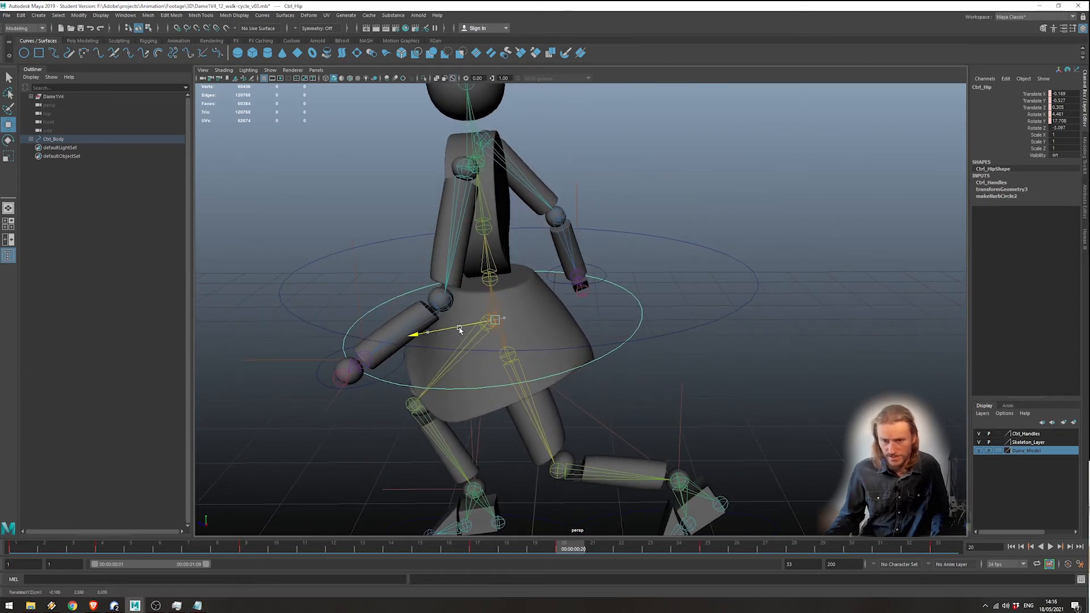
Key the hip control's Translate X, Y, Z and Rotate X, Y channels at frame 20.
right_click(579, 550)
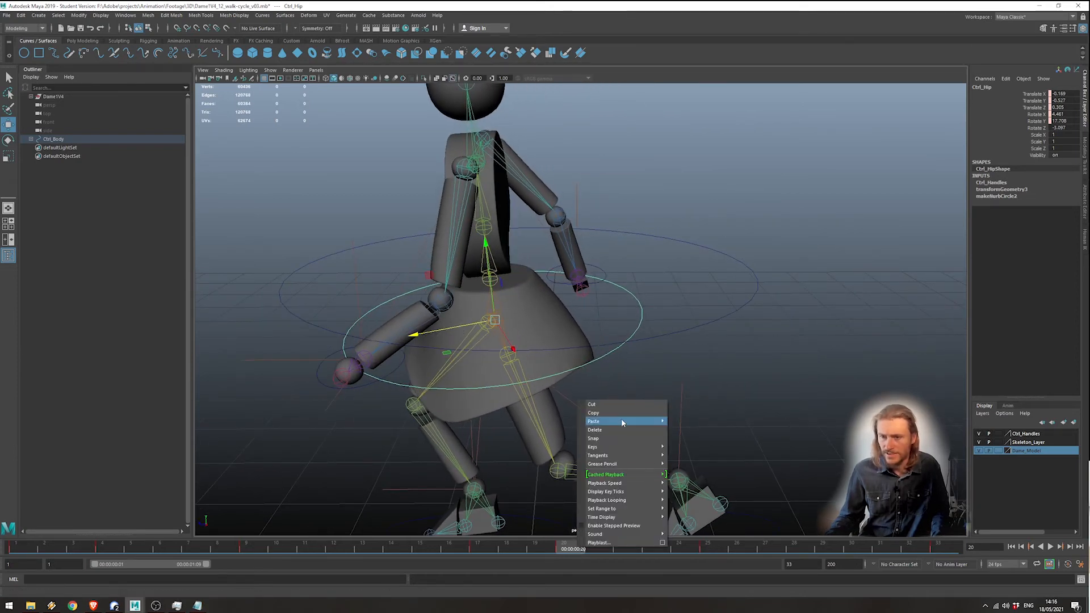
drag(1034, 93, 1037, 121)
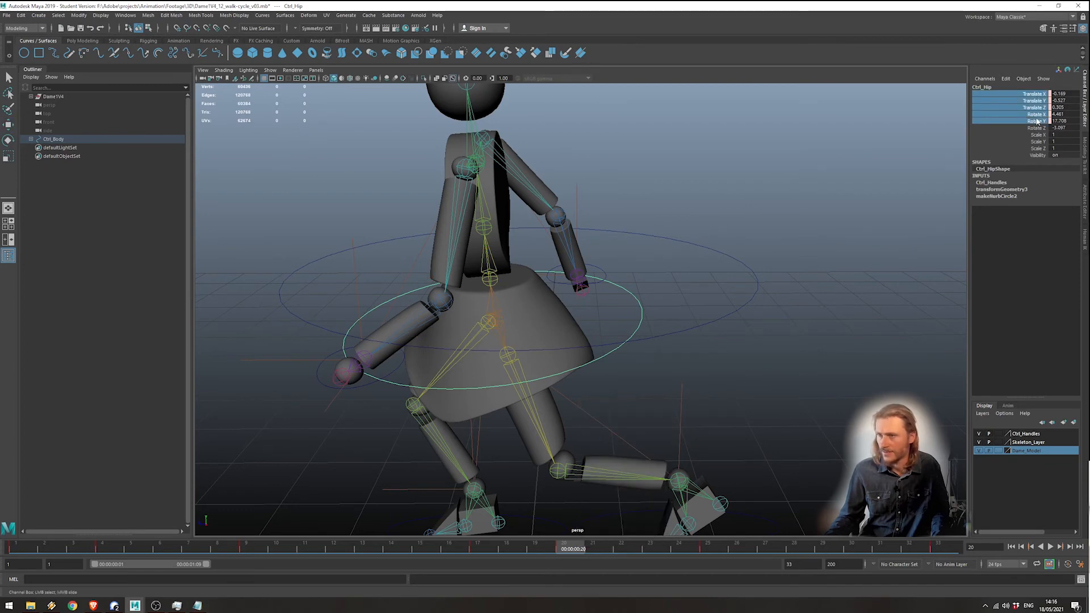
right_click(1036, 121)
click(1044, 123)
Play the walk cycle and examine the revised hip motion from several angles, including the front and side.
key(alt+v)
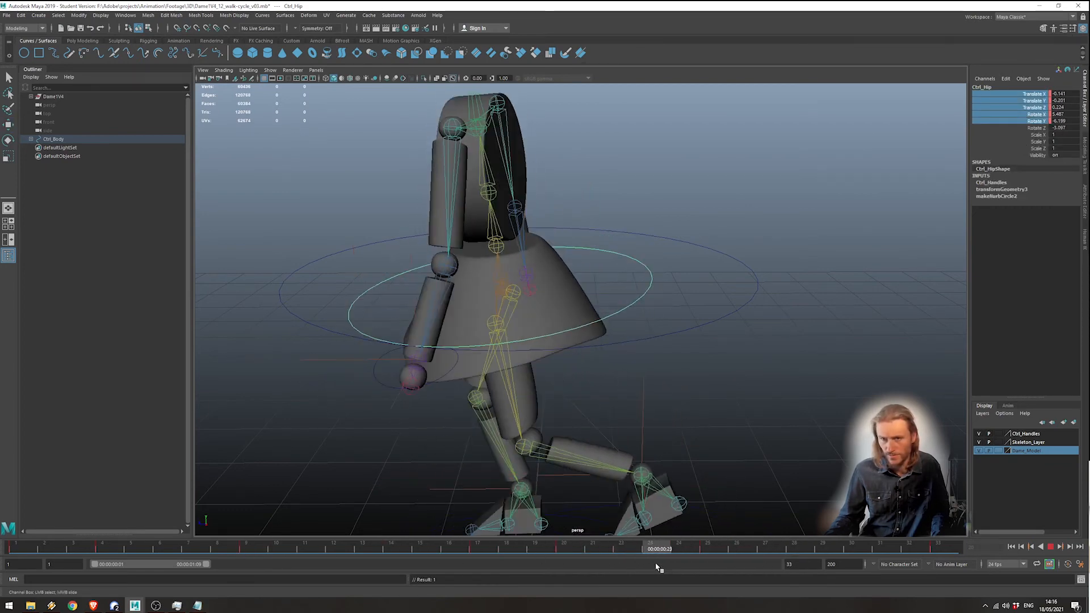
drag(709, 561, 18, 555)
scroll(632, 373, down, 5)
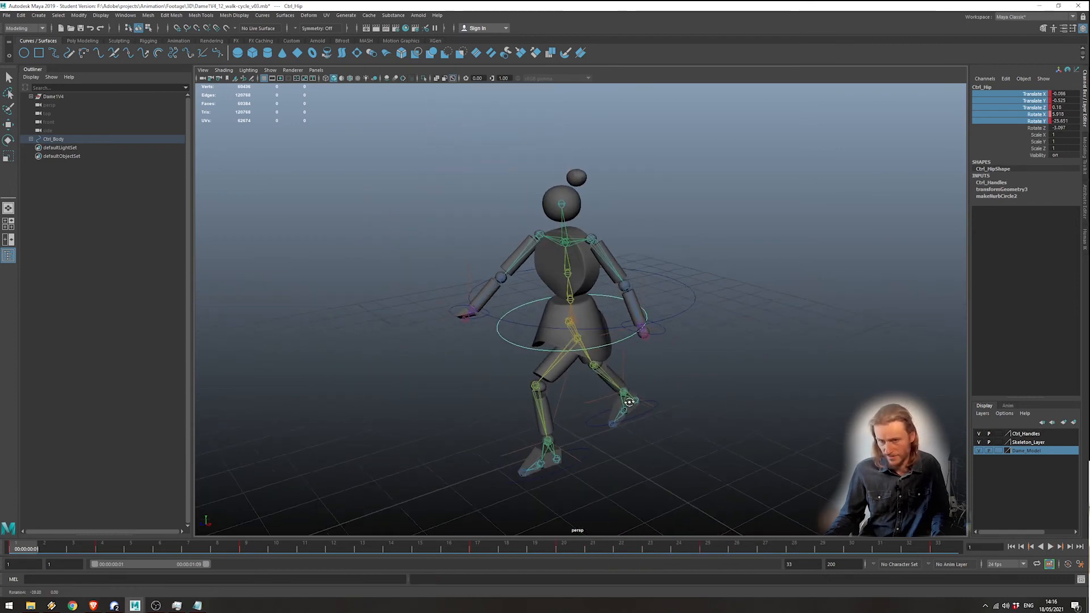
click(1050, 546)
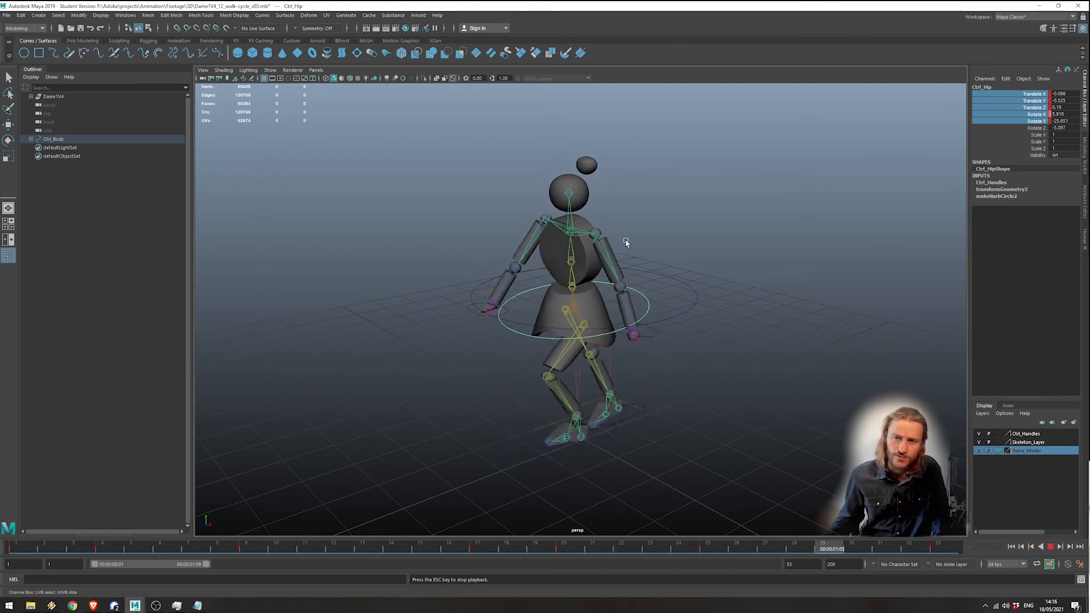
mouse_move(669, 426)
alt+mouse_down()
mouse_move(750, 414)
mouse_move(627, 408)
mouse_move(657, 402)
mouse_move(655, 421)
alt+mouse_up()
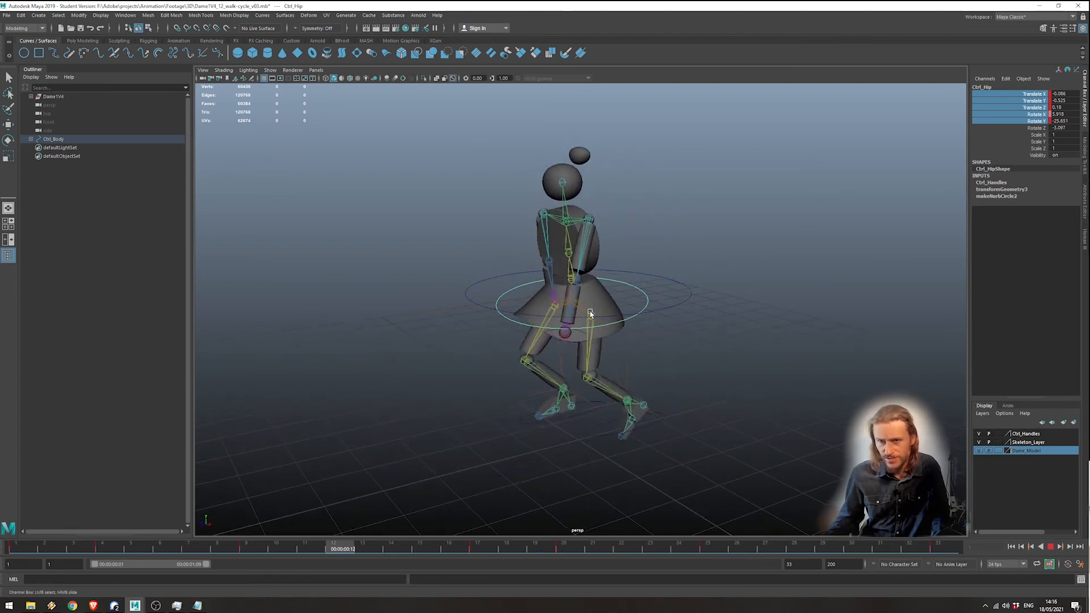
alt+drag(624, 318, 730, 333)
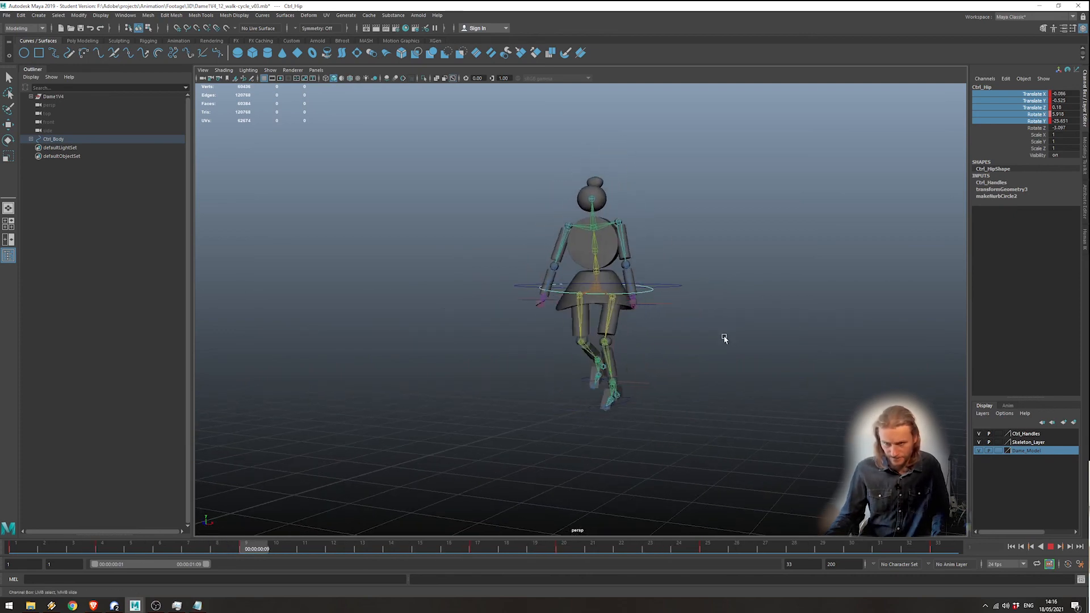
alt+drag(719, 341, 647, 348)
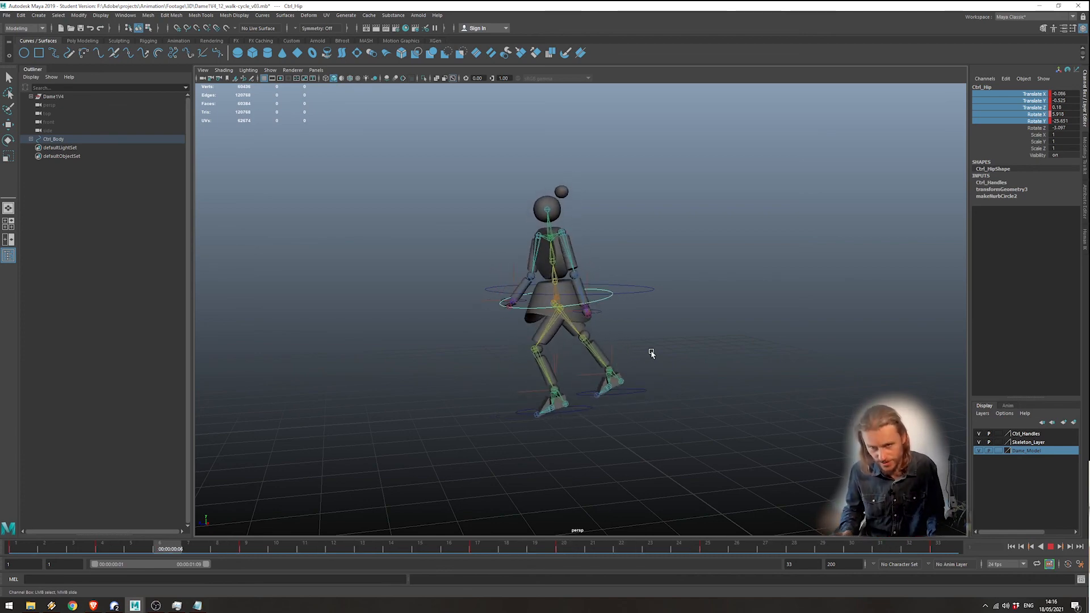
alt+drag(644, 344, 707, 335)
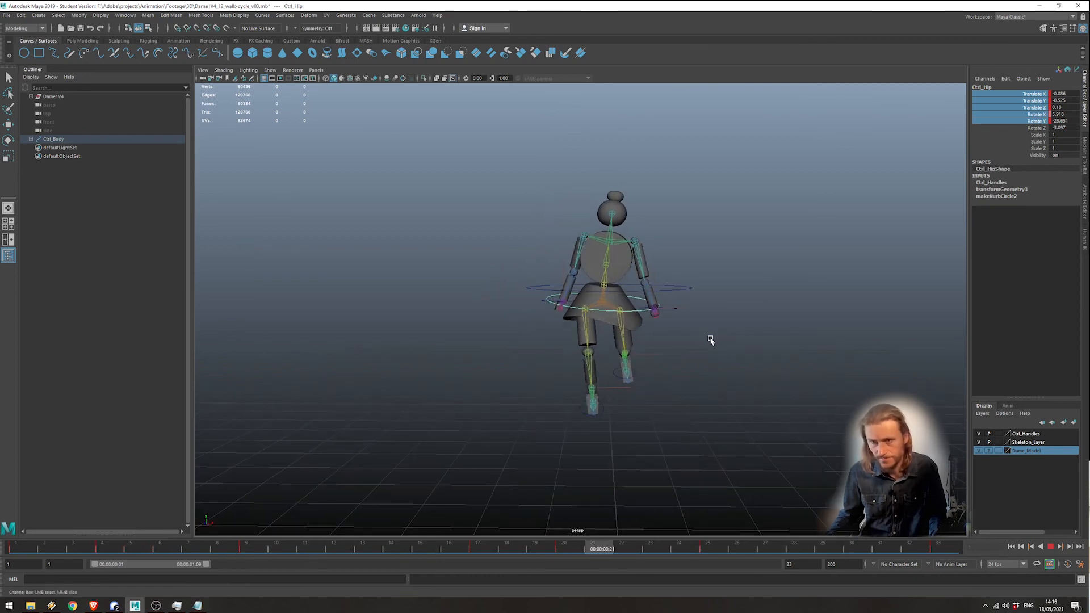